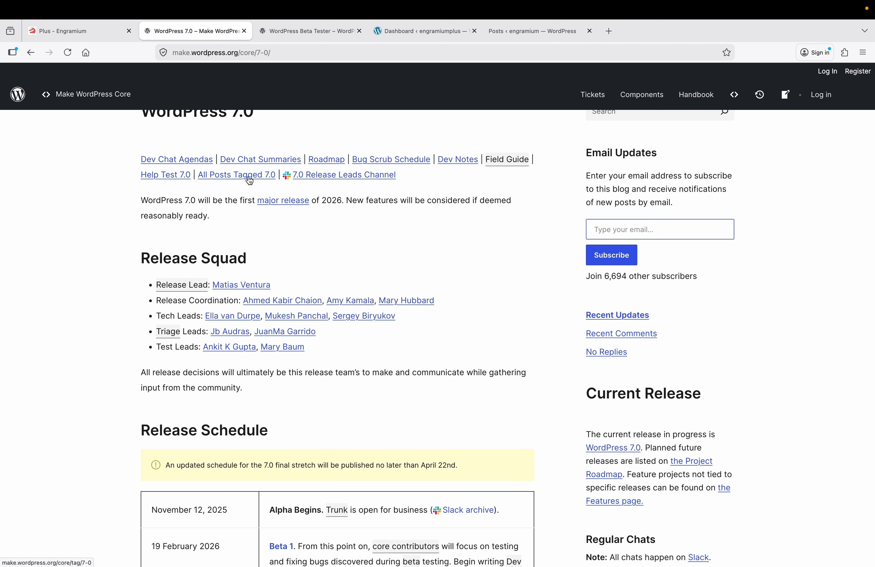
Review the release squad and schedule on the WordPress 7.0 page, and view the WordPress Beta Tester plugin's directory page.
scroll(250, 181, down, 1)
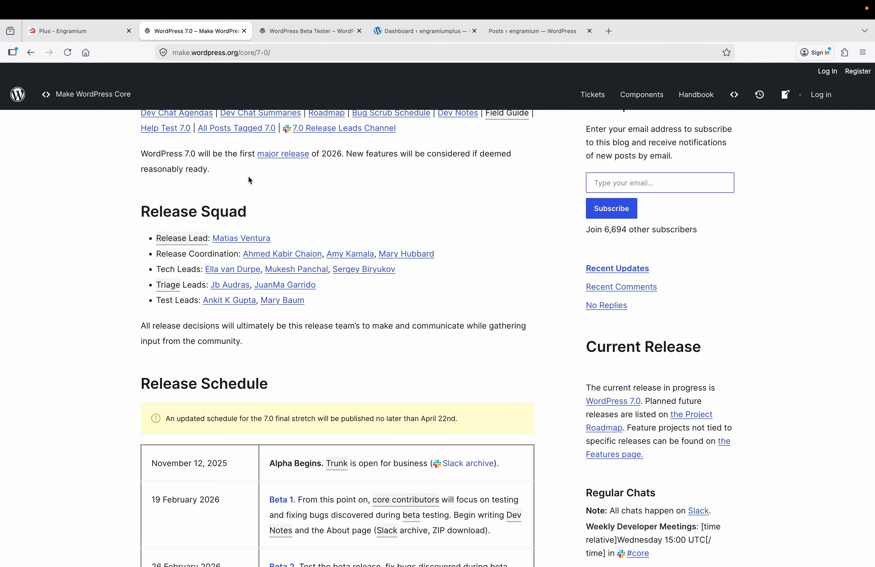
scroll(248, 177, down, 1)
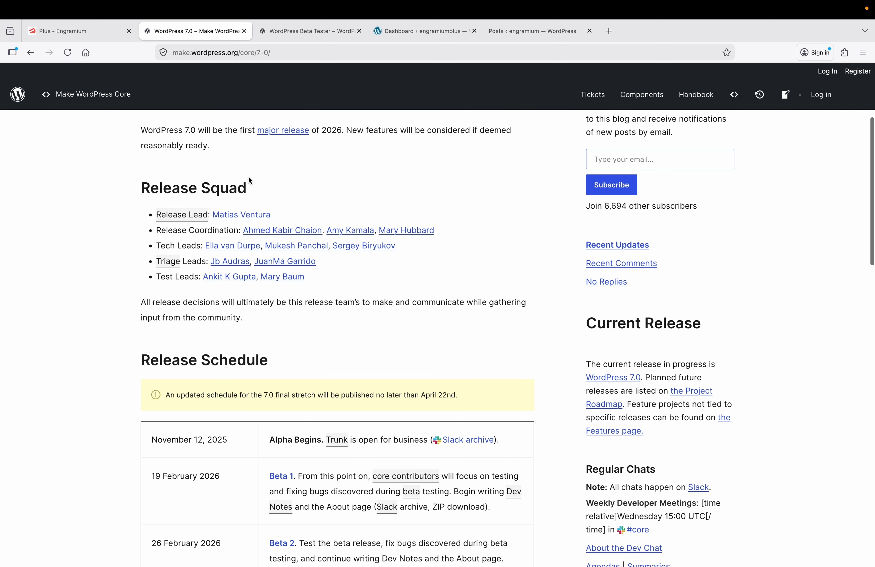
scroll(249, 179, up, 4)
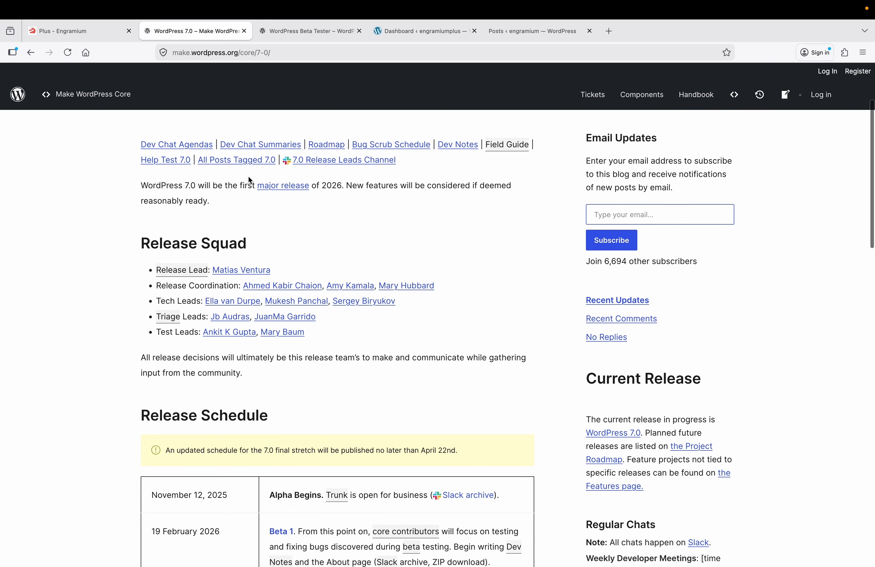
scroll(250, 180, down, 6)
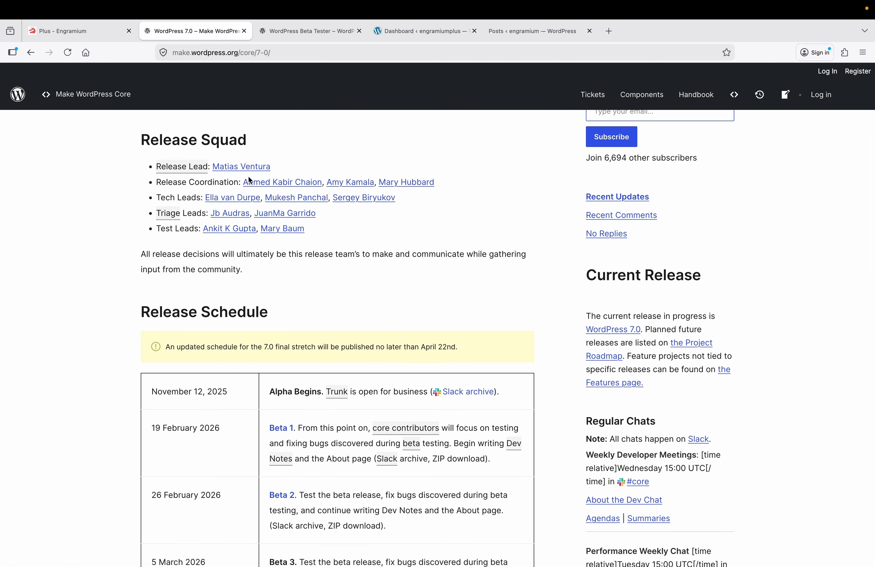
scroll(249, 180, up, 8)
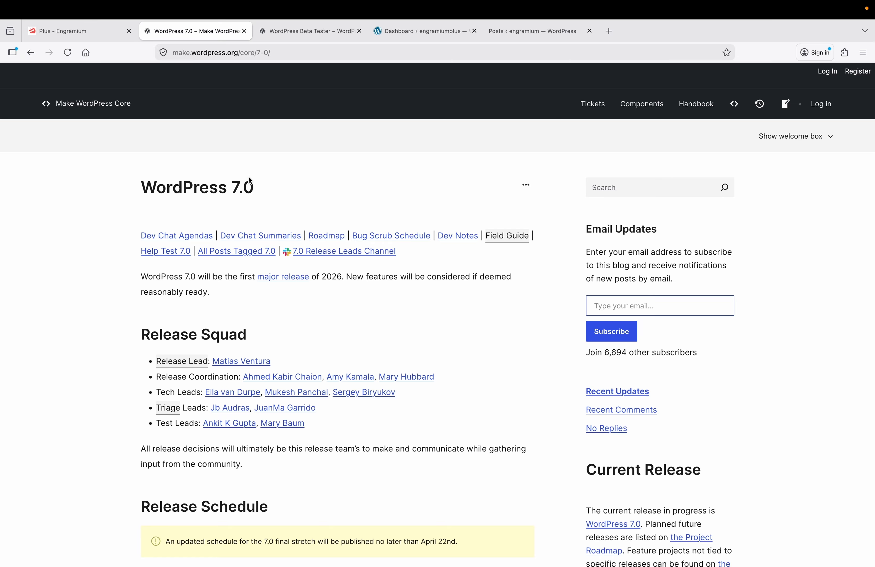
scroll(249, 180, up, 1)
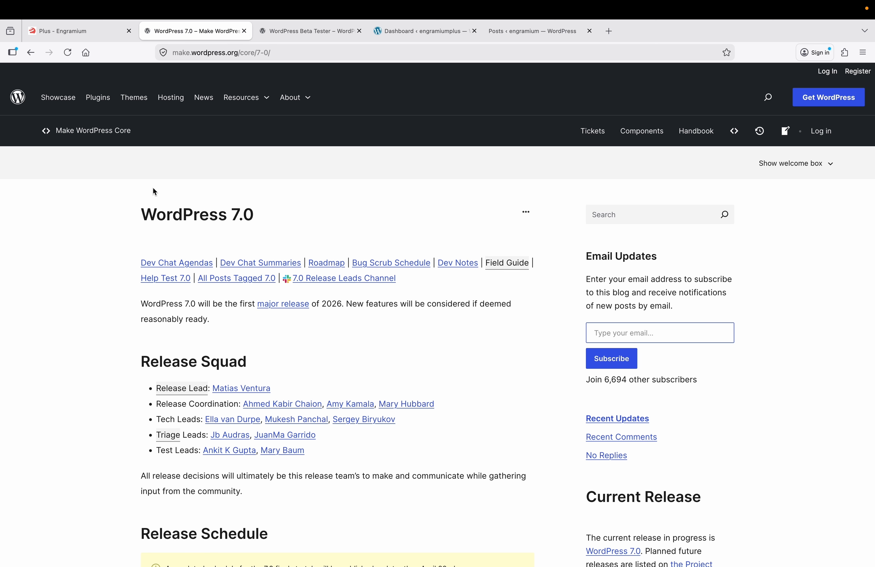
click(281, 37)
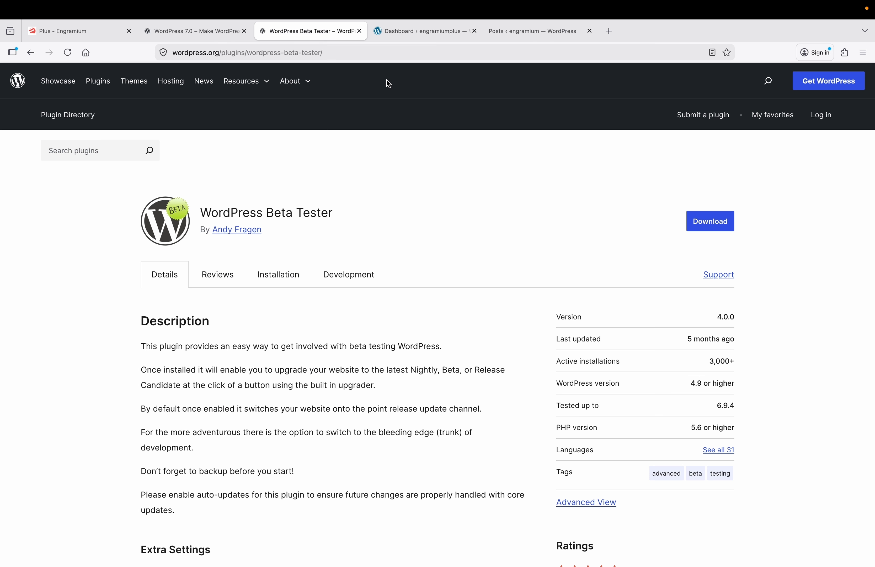
Find the WordPress Beta Tester plugin from the engramiumplus site's dashboard by searching for "wordpress beta tester", and install and activate it.
click(402, 37)
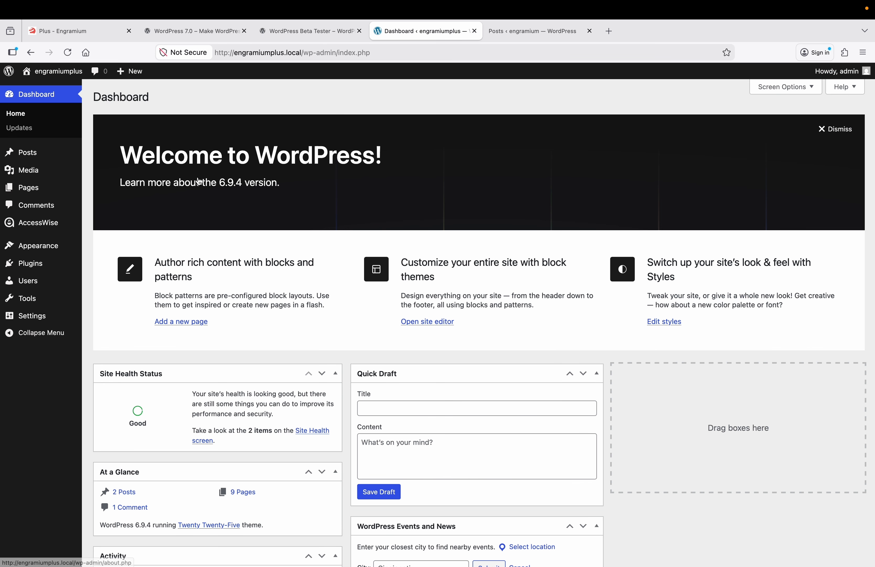
mouse_move(37, 265)
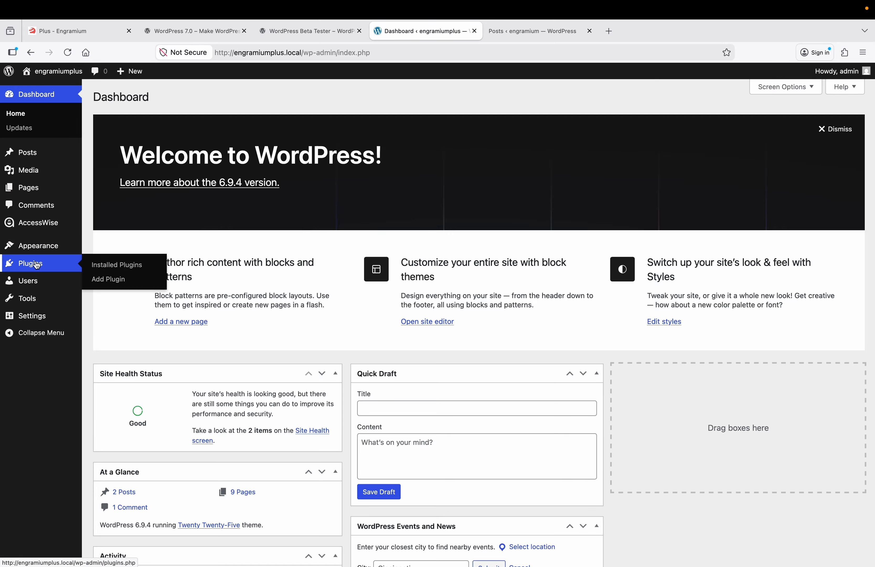
click(108, 279)
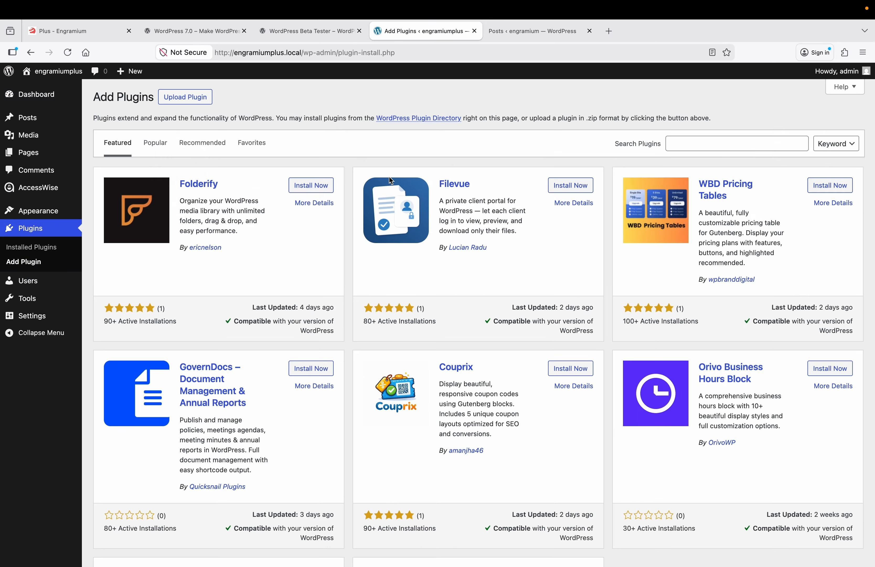
click(691, 143)
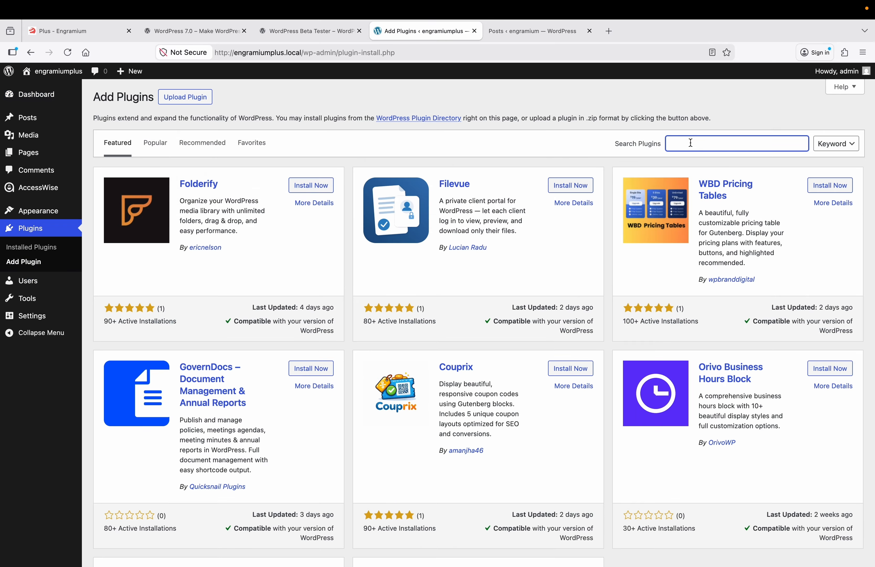
text(wordpress beta tester)
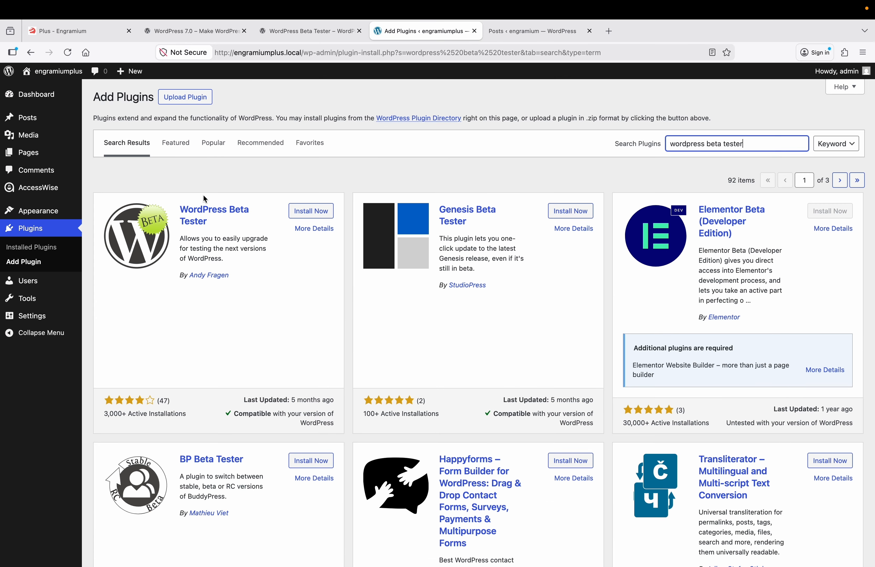
click(313, 212)
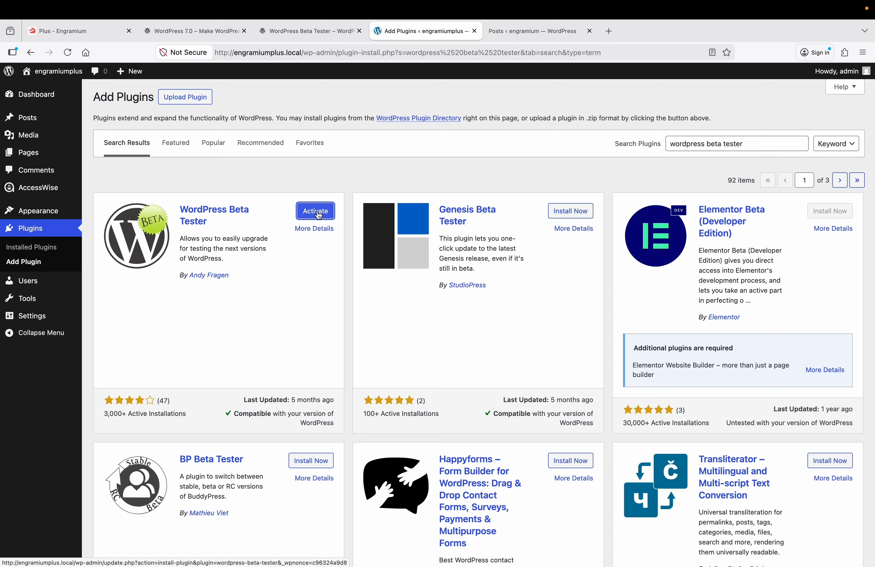
click(318, 211)
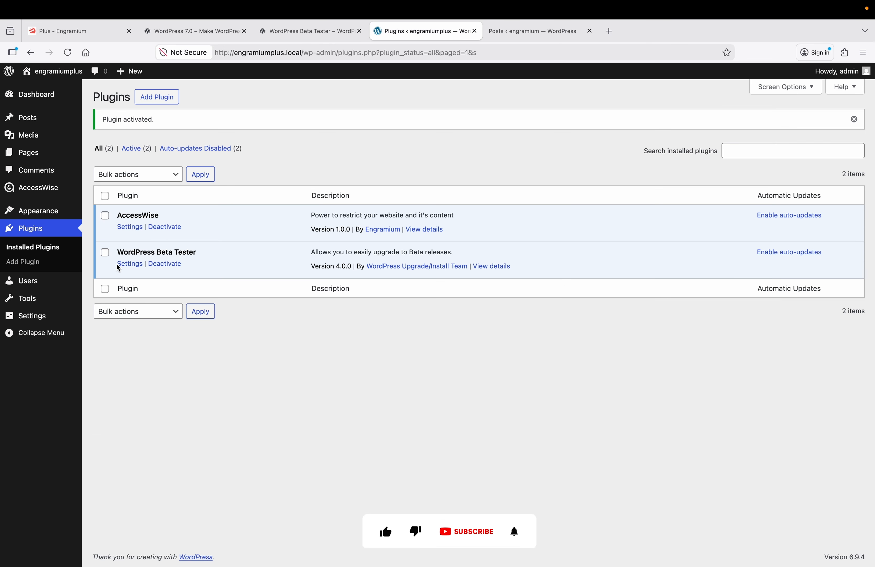
Switch the site's beta testing update channel to Bleeding edge with the Nightlies stream and save the changes.
mouse_move(42, 300)
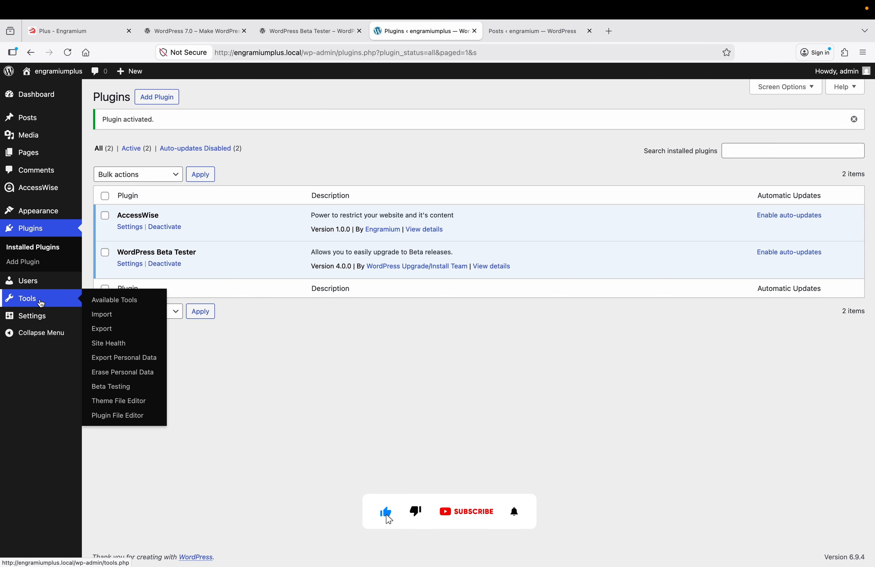
click(109, 386)
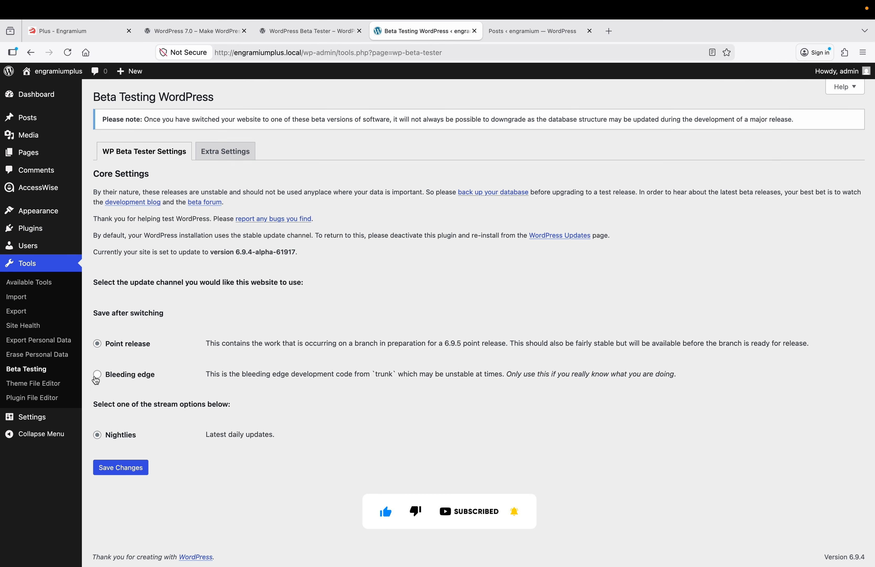
click(96, 376)
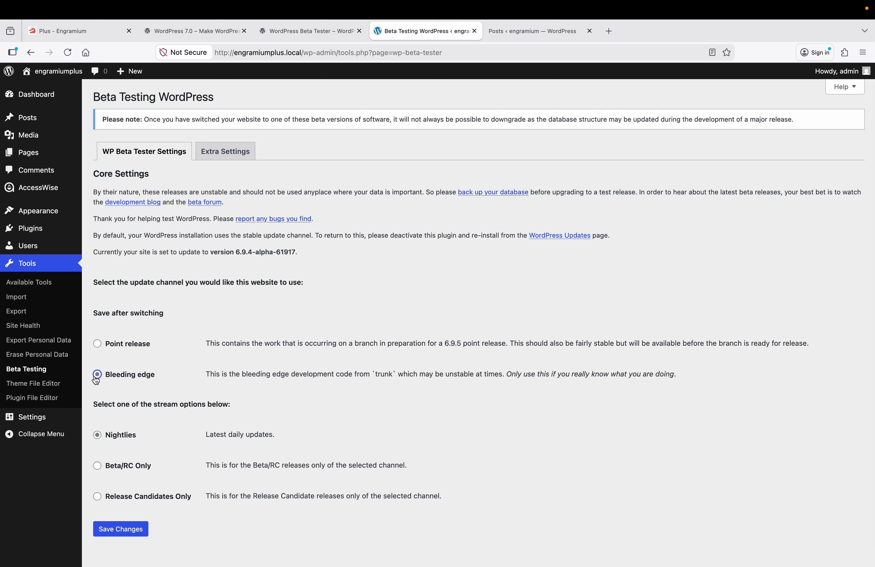
scroll(95, 375, down, 1)
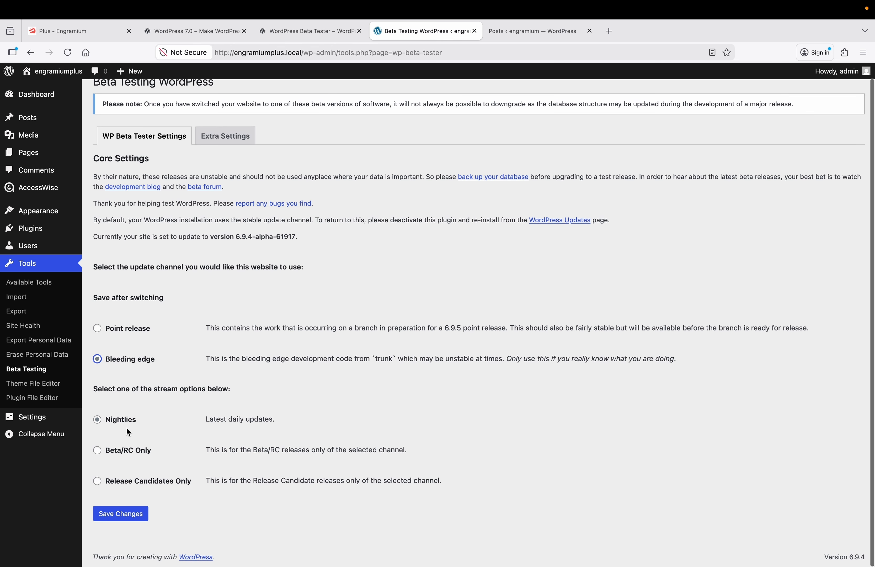
click(129, 517)
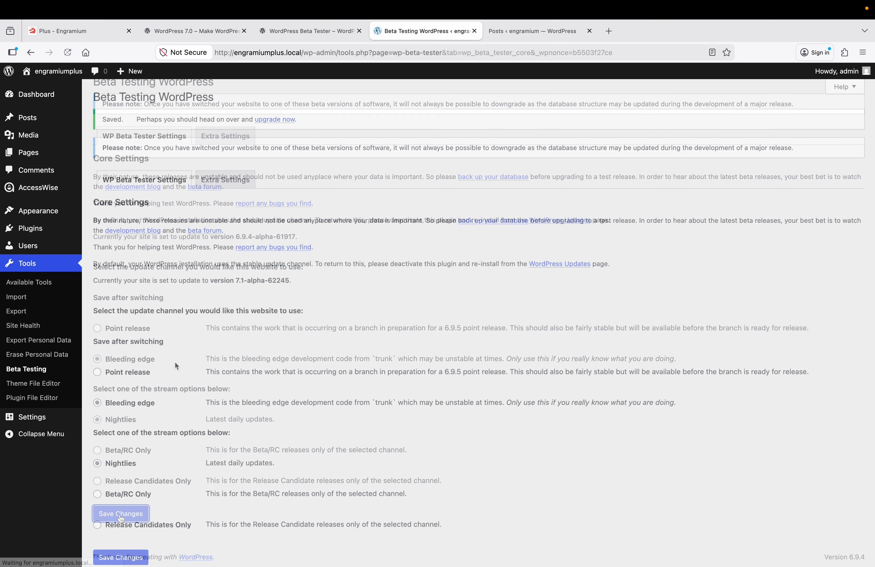
Update the WordPress installation to the latest 7.1 nightly build.
mouse_move(73, 96)
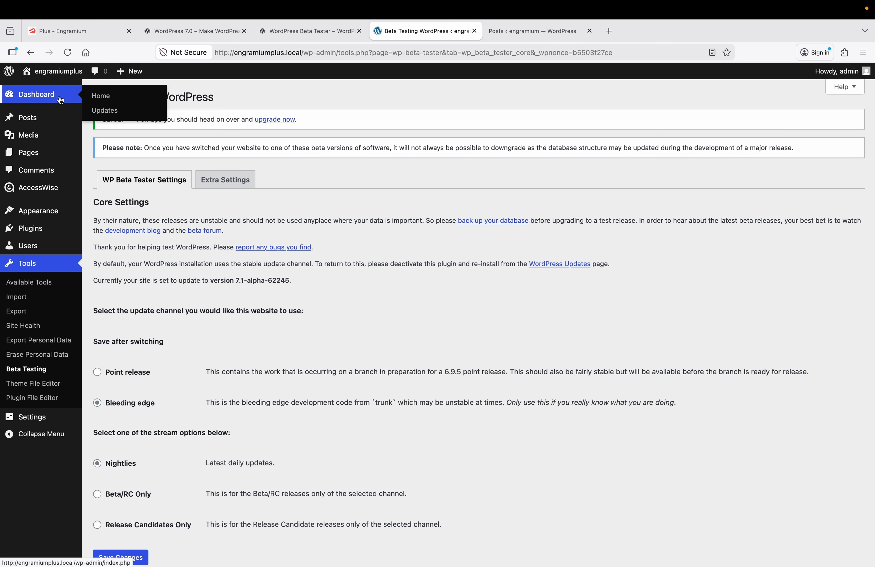
click(107, 117)
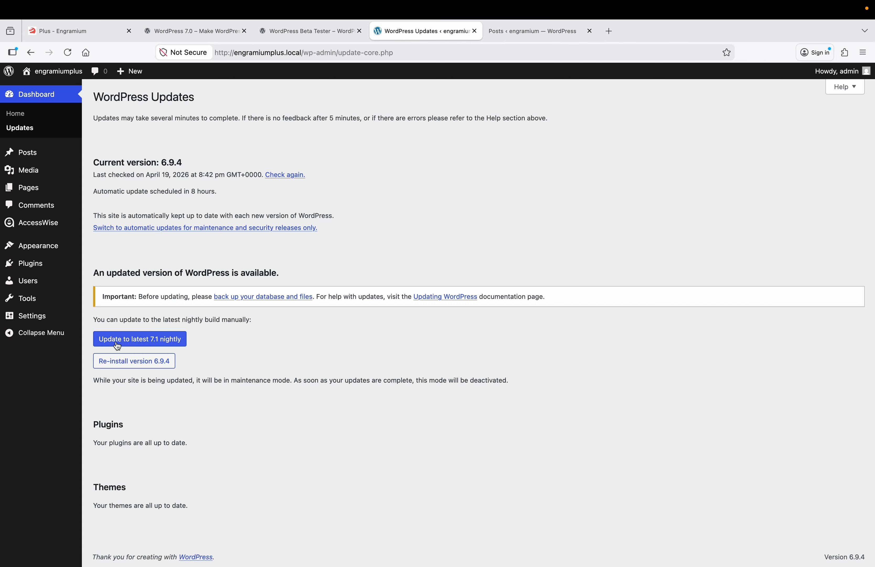
click(149, 342)
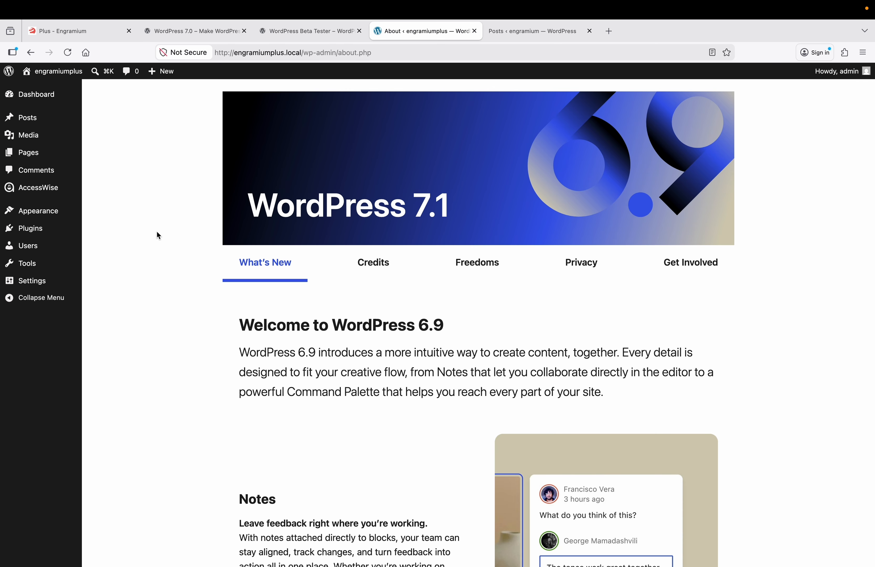
Examine the What's New page for the features and improvements it describes.
scroll(156, 232, down, 5)
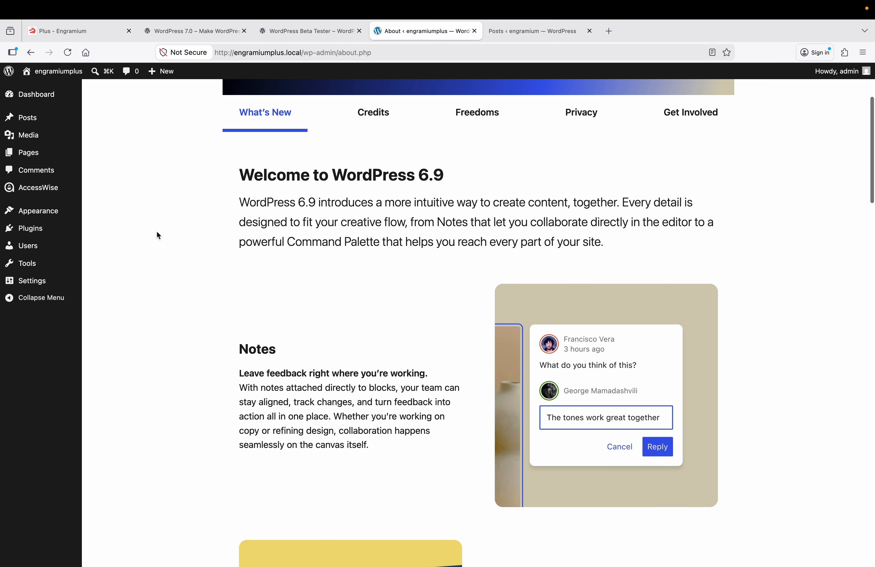
scroll(159, 235, down, 5)
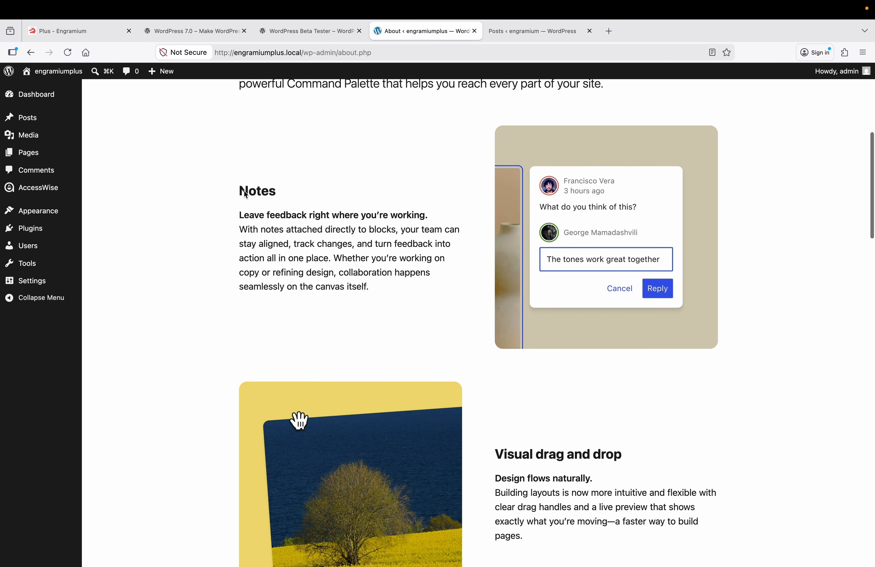
scroll(505, 213, down, 5)
scroll(569, 274, down, 5)
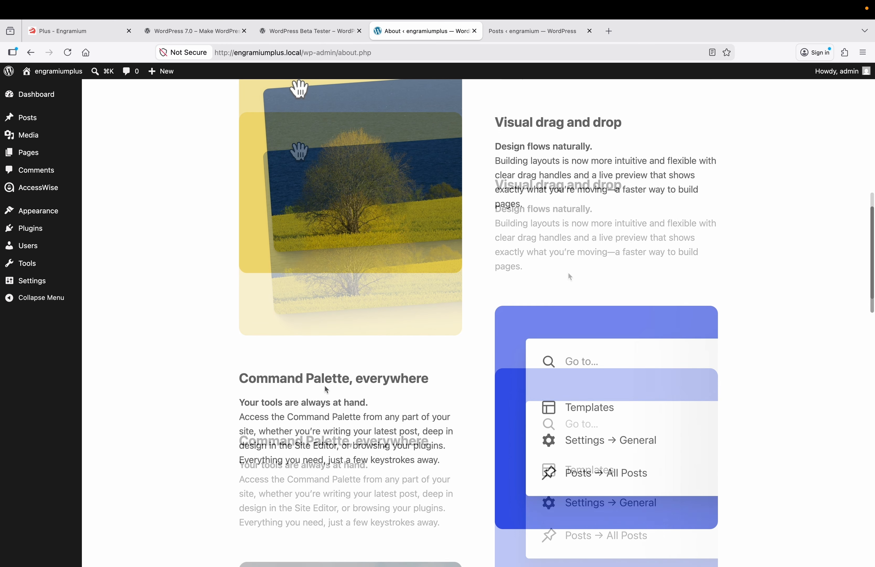
scroll(387, 388, down, 8)
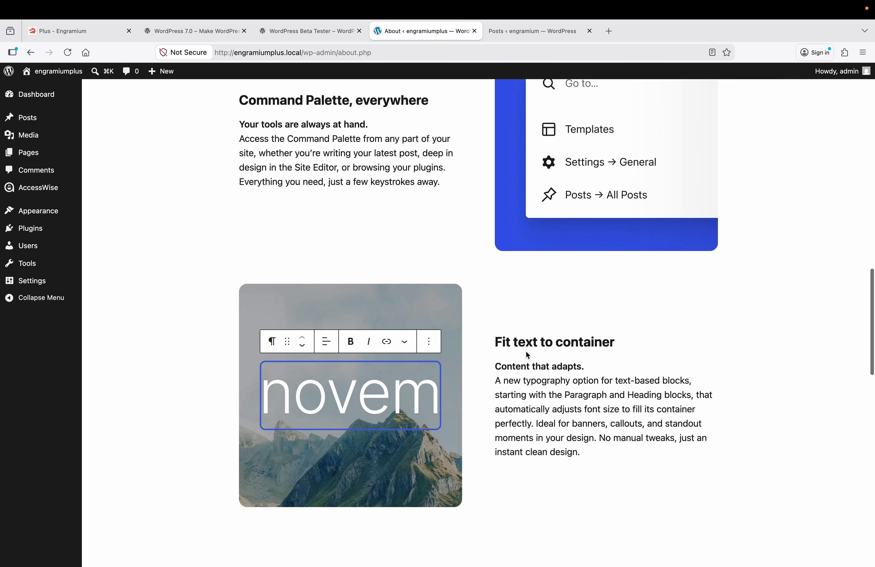
scroll(527, 356, down, 8)
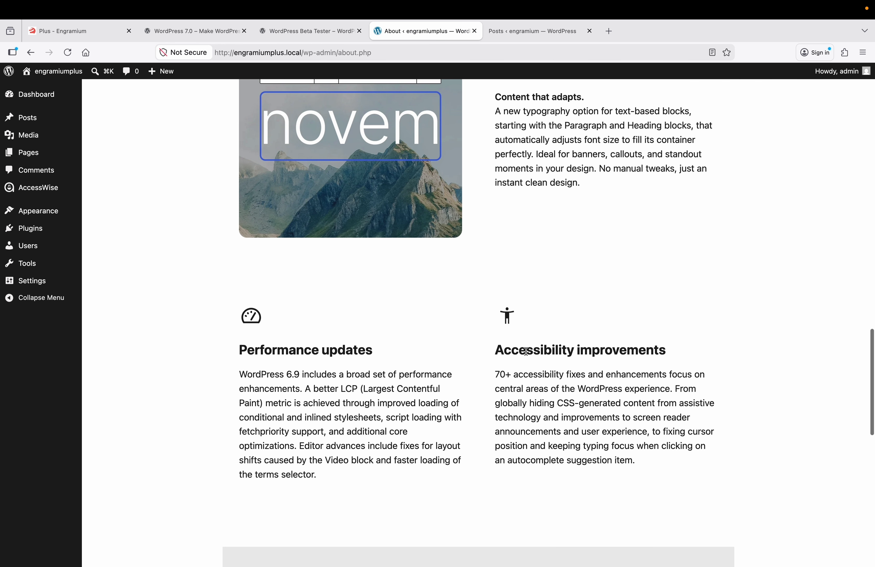
scroll(526, 351, up, 20)
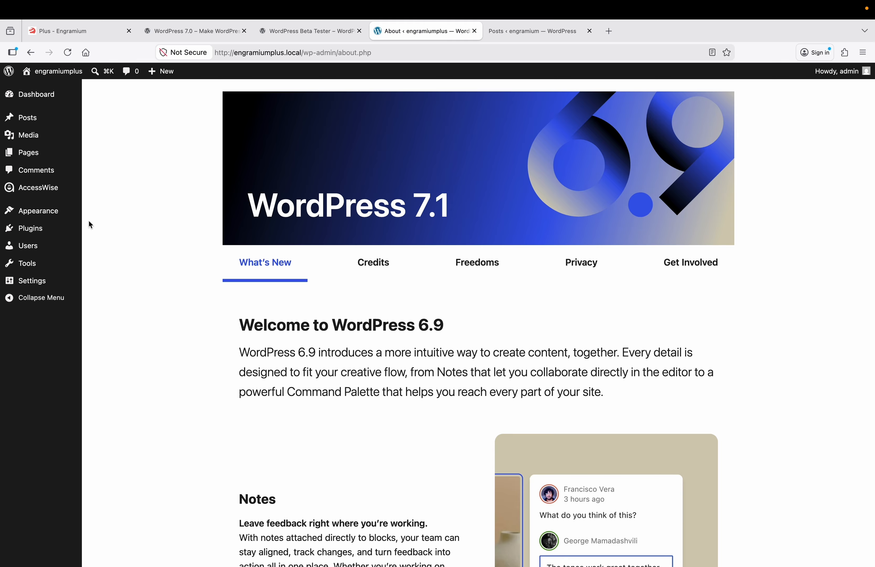
Look over the updated admin design on the Themes, Posts, Categories, Media Library and Tools screens.
mouse_move(33, 205)
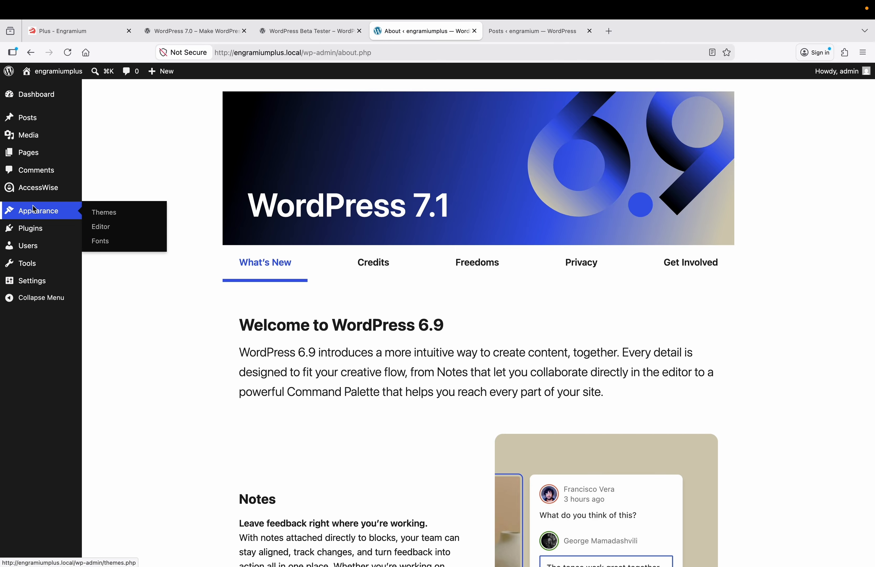
click(33, 205)
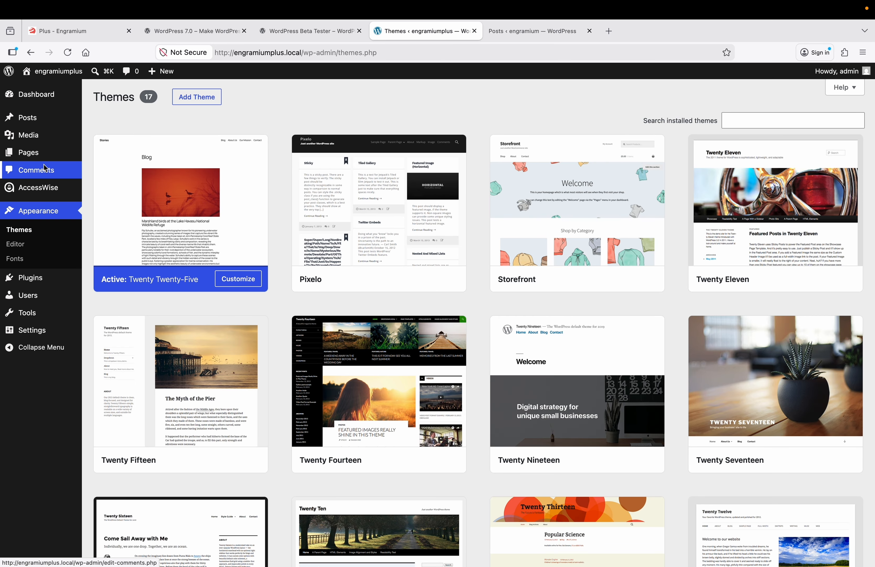
click(44, 119)
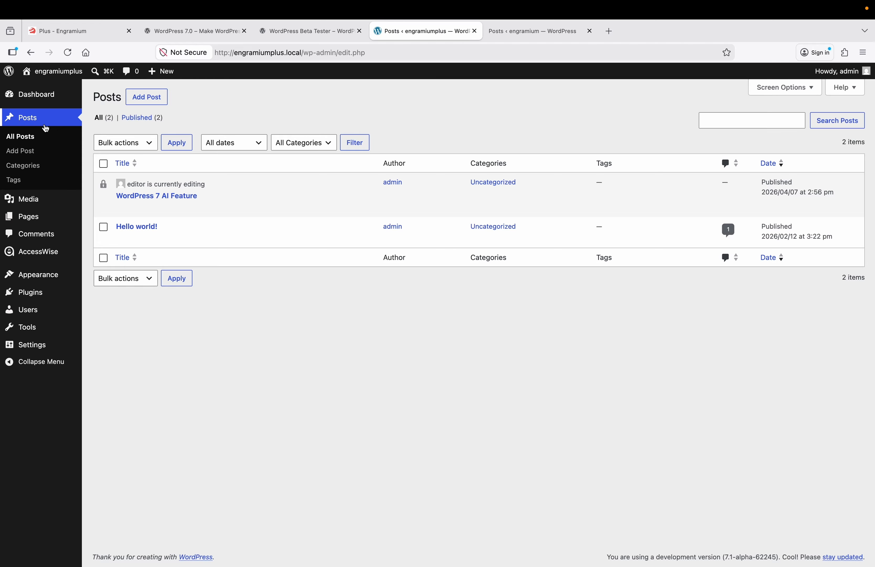
click(36, 171)
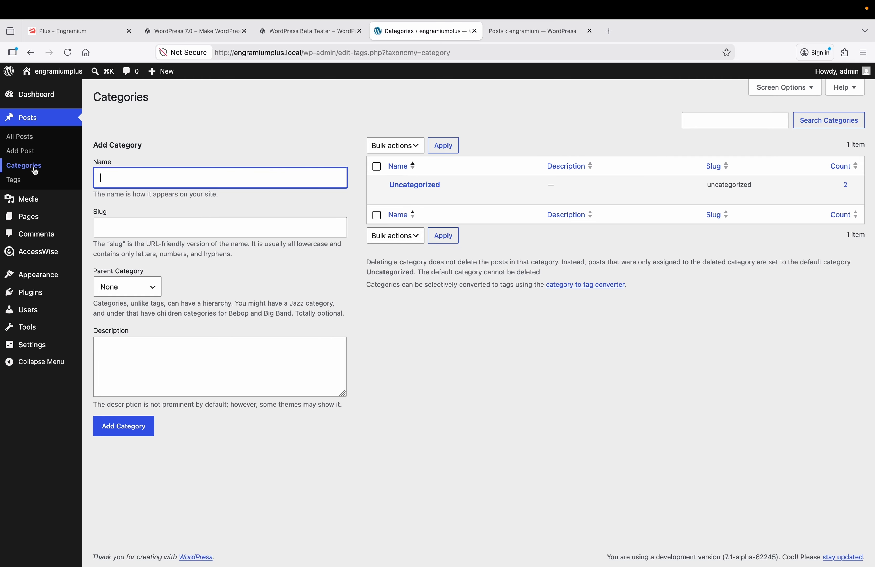
click(25, 199)
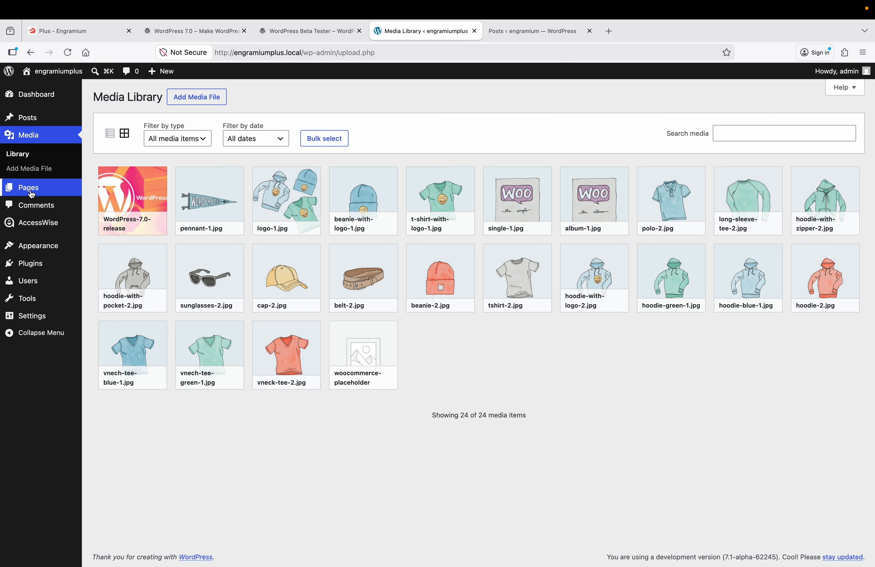
click(22, 298)
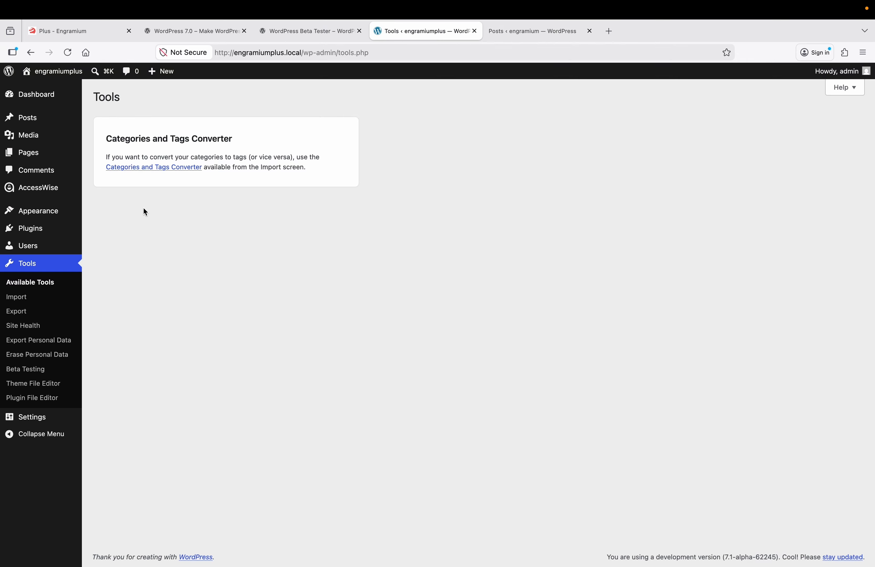
Open the "Hello world!" post from the posts list for editing and select its paragraph text.
mouse_move(51, 119)
click(102, 119)
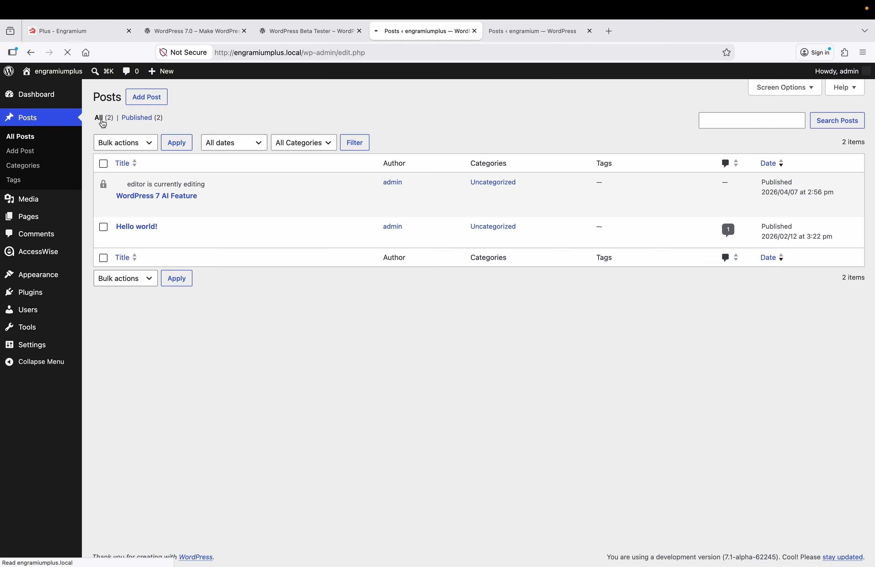
mouse_move(121, 227)
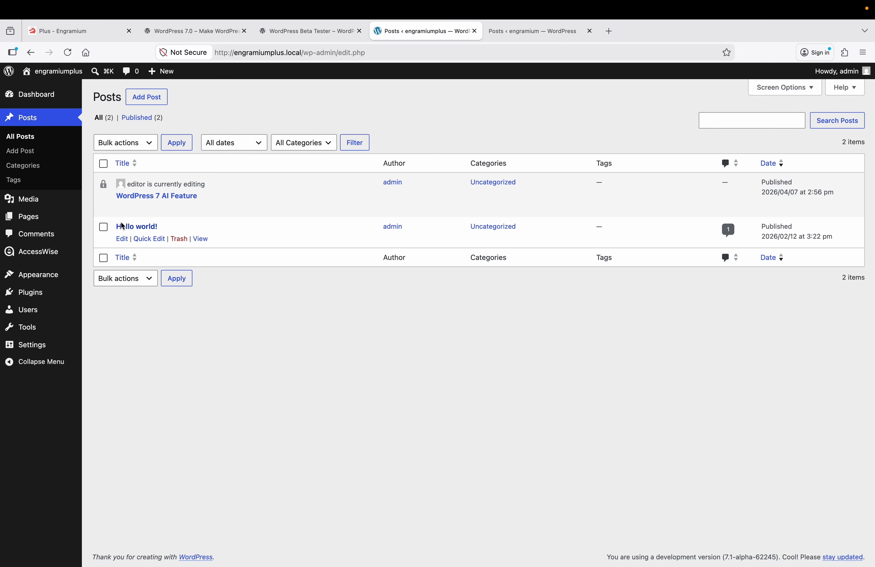
click(123, 239)
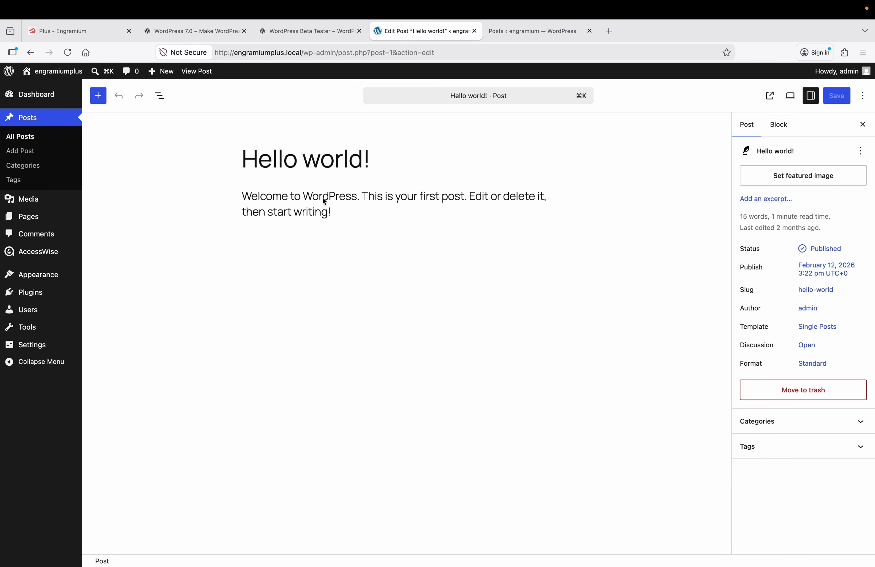
triple_click(301, 198)
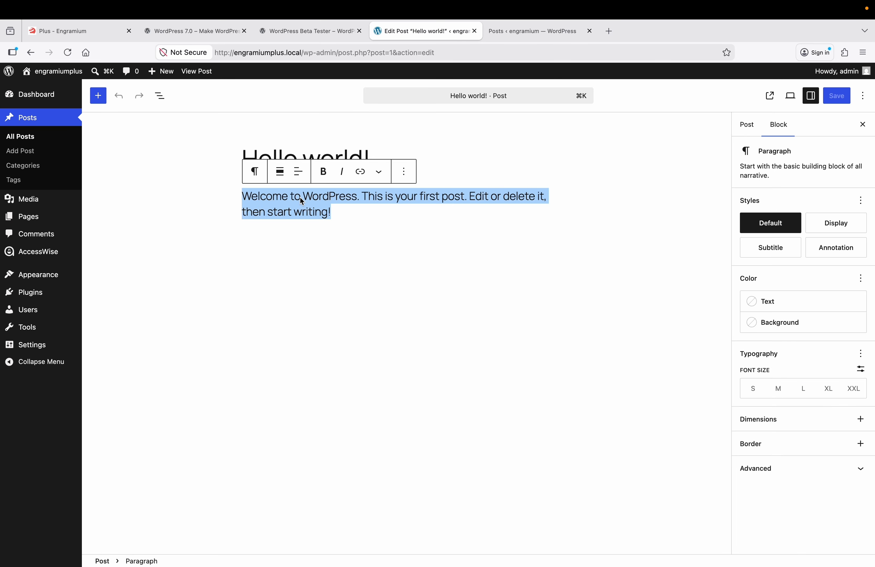
Hide the "Hello world!" post's paragraph block on Tablet and Mobile from the List View.
click(161, 97)
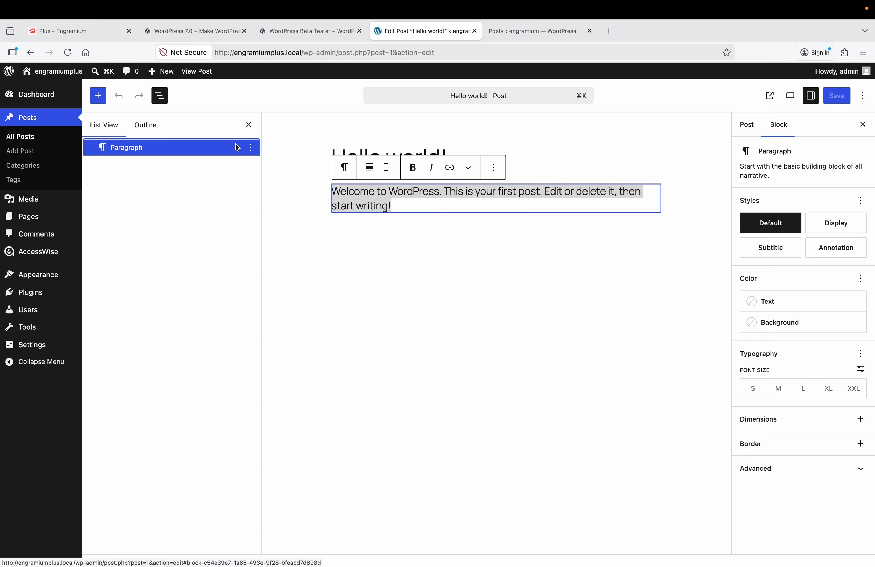
click(253, 148)
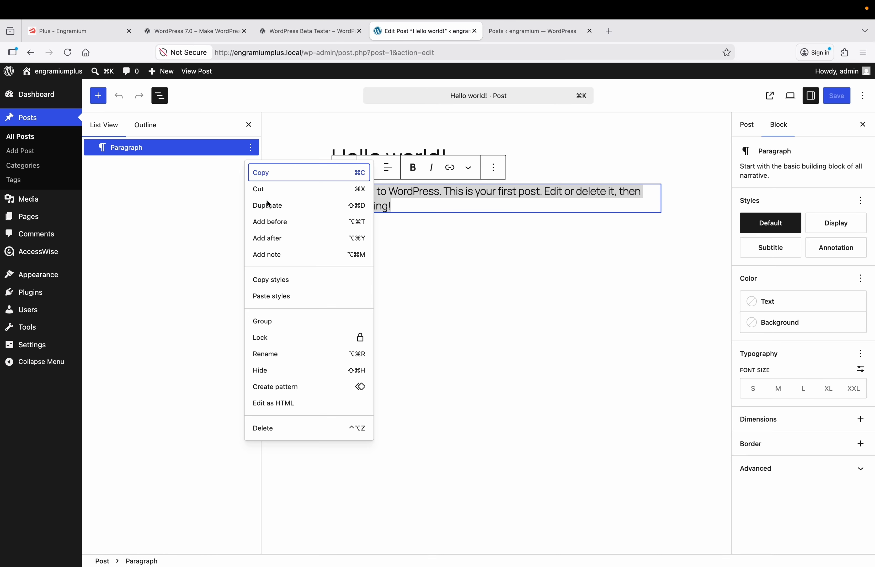
click(271, 372)
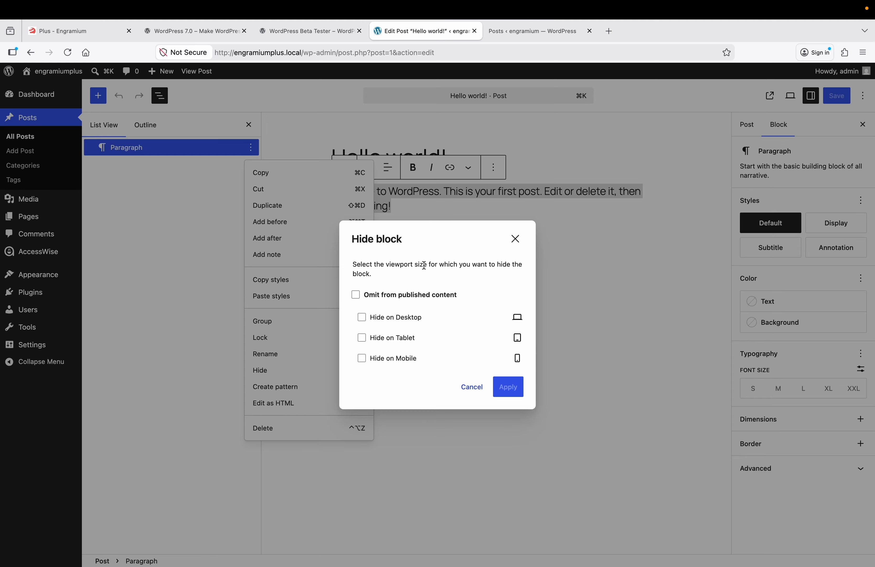
click(361, 338)
click(360, 338)
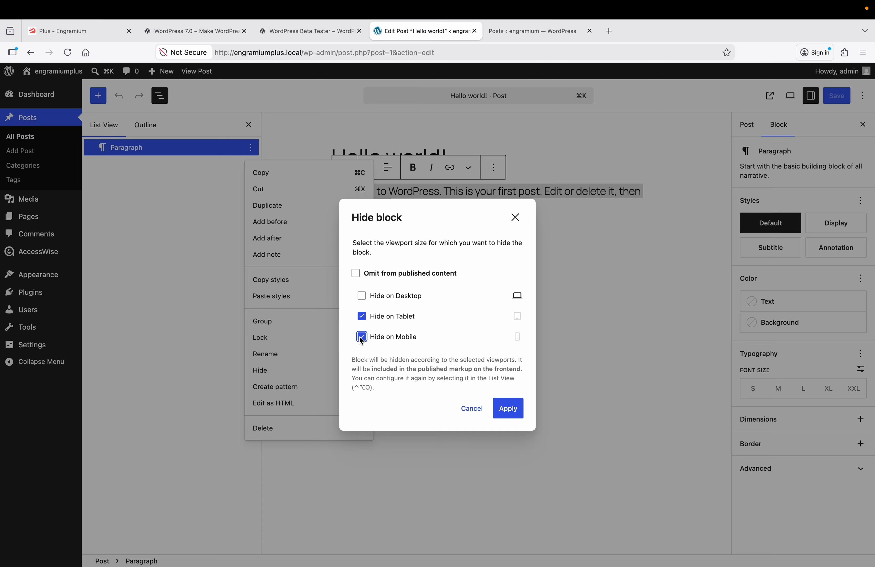
click(508, 408)
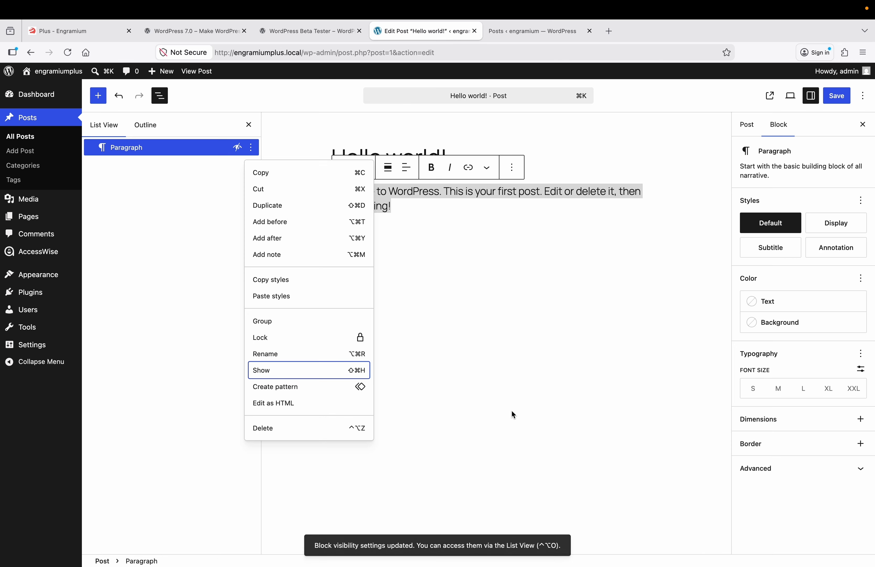
click(467, 276)
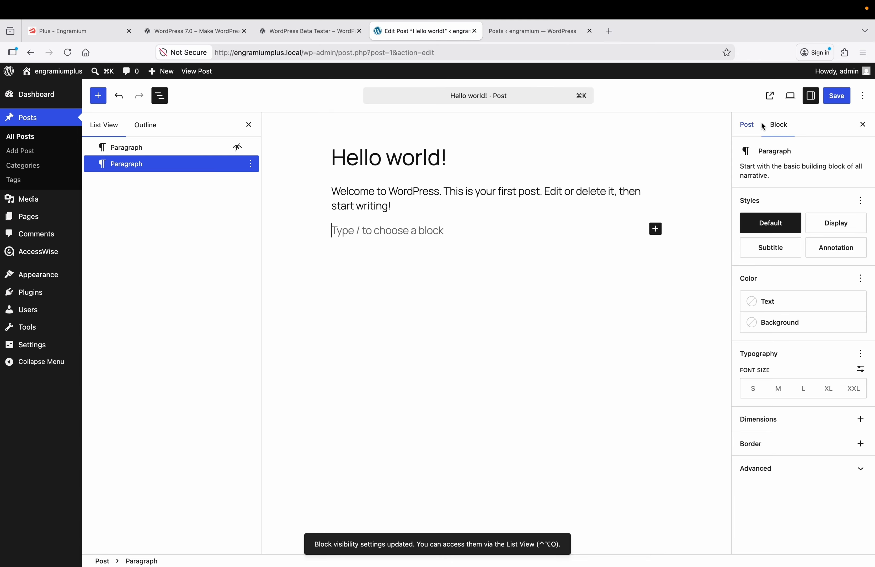
Preview the post at Tablet size, and return to the posts list without saving.
click(791, 97)
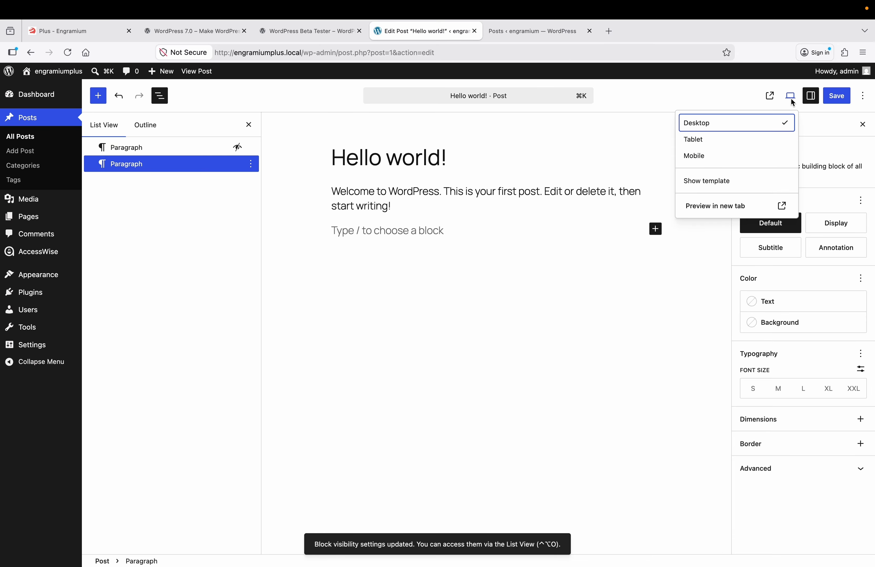
click(717, 140)
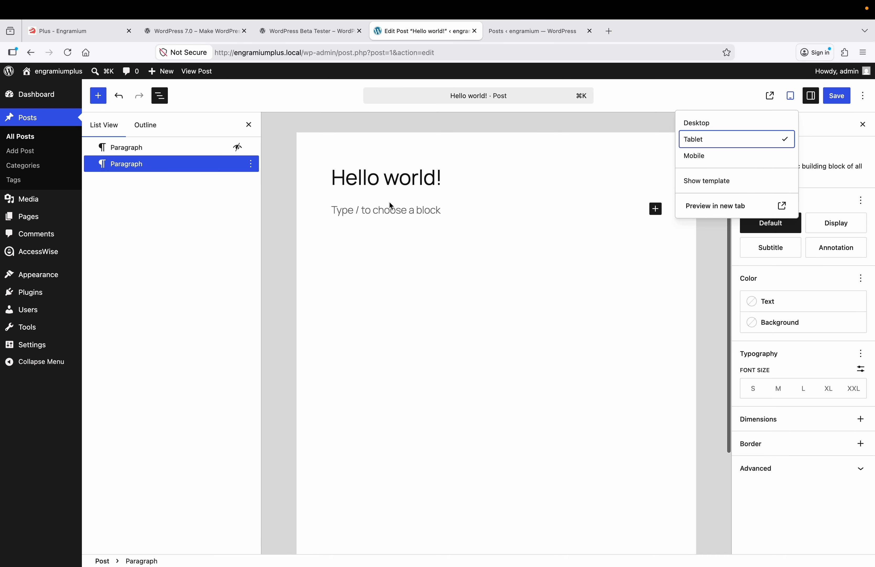
key(Up)
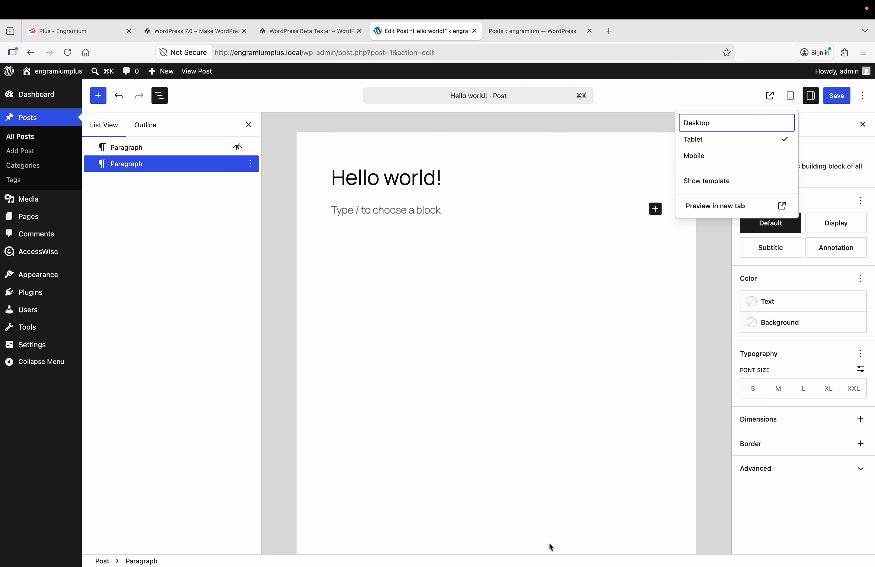
click(25, 140)
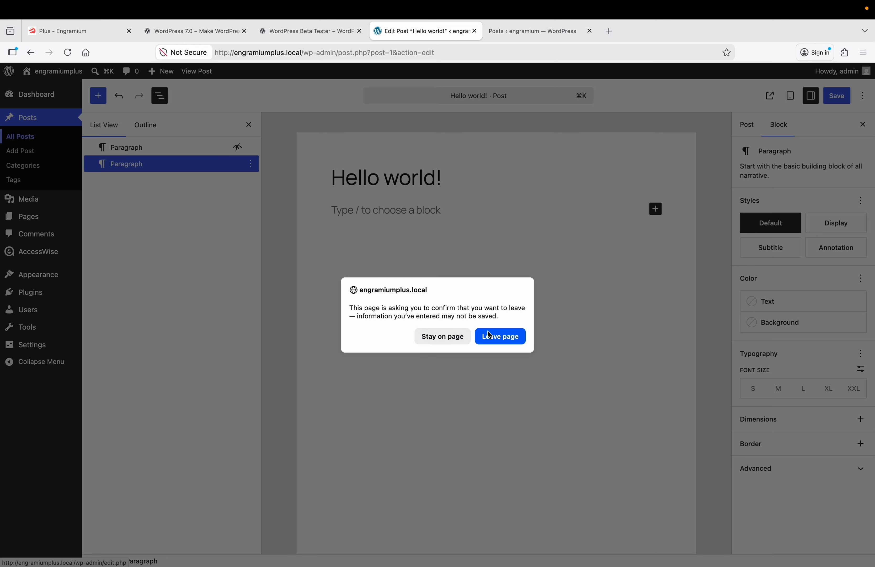
click(501, 336)
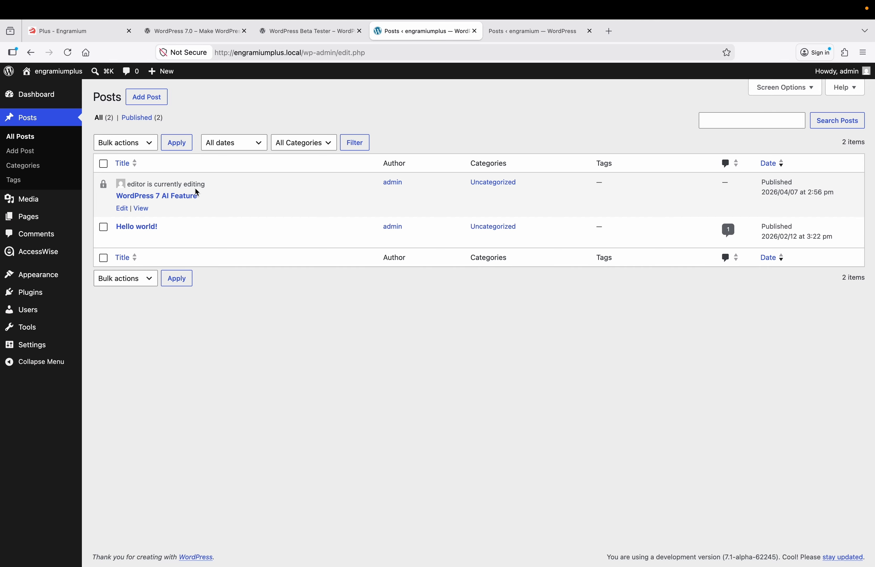
Try to edit the "WordPress 7 AI Feature" post and go back to the posts list.
click(123, 208)
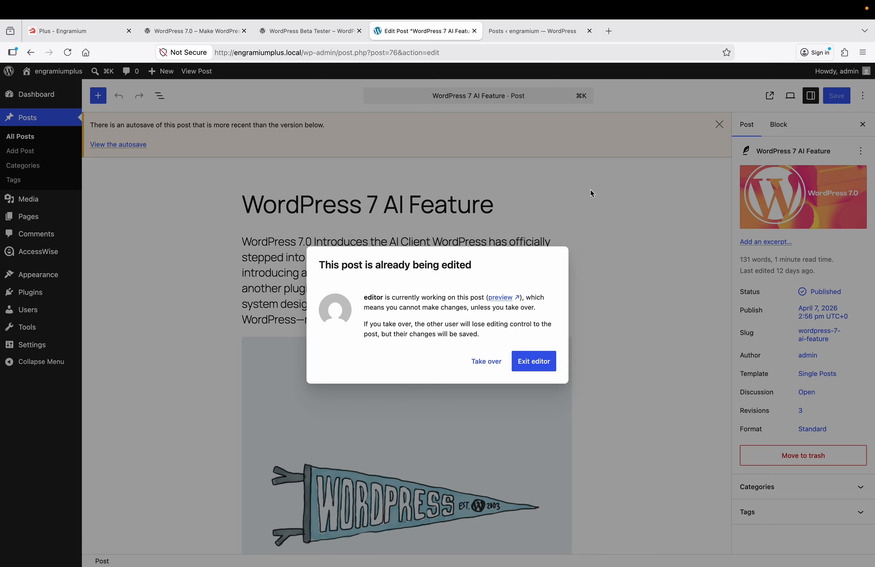
click(34, 58)
Enable early access to real-time collaboration in the Writing Settings and save the changes.
mouse_move(42, 346)
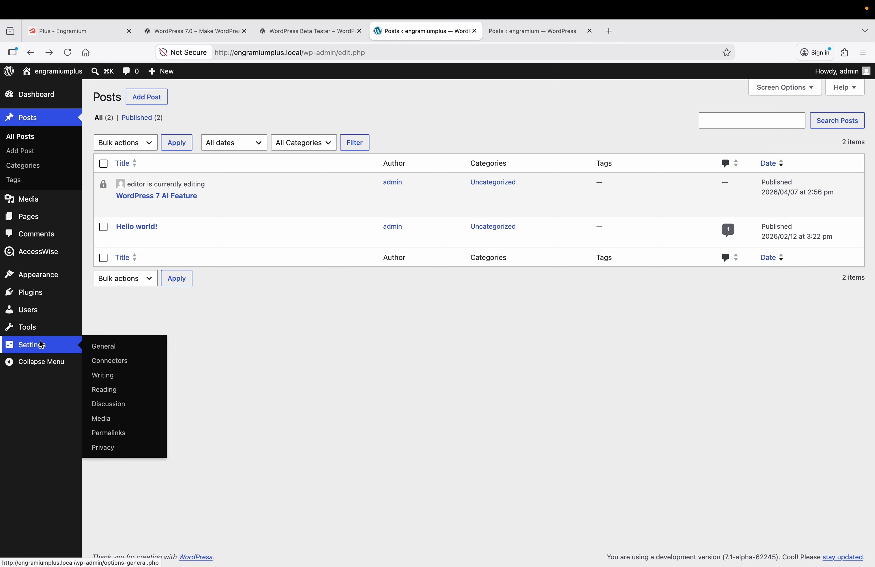
click(102, 375)
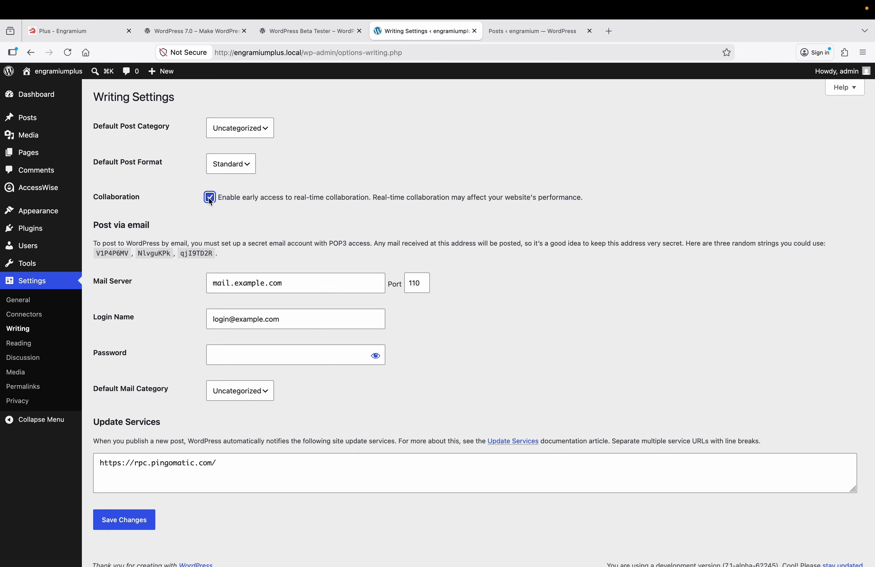
click(134, 525)
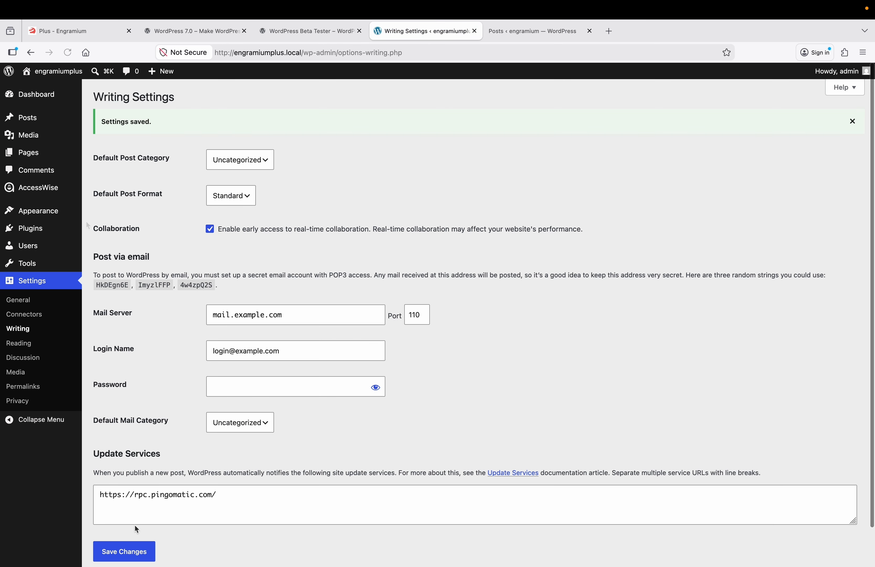
Join editing of the "WordPress 7 AI Feature" post and make the word "The" in its first paragraph bold.
mouse_move(36, 122)
click(104, 123)
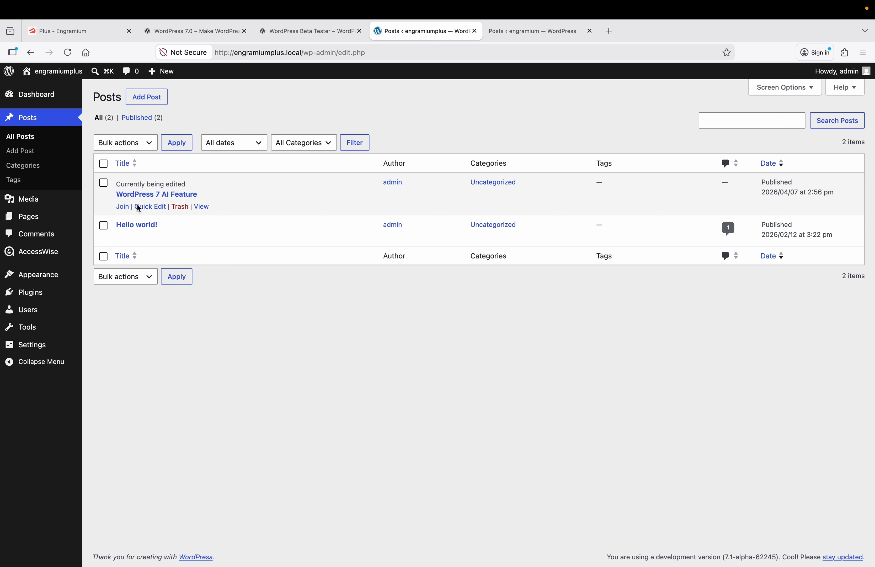
click(122, 206)
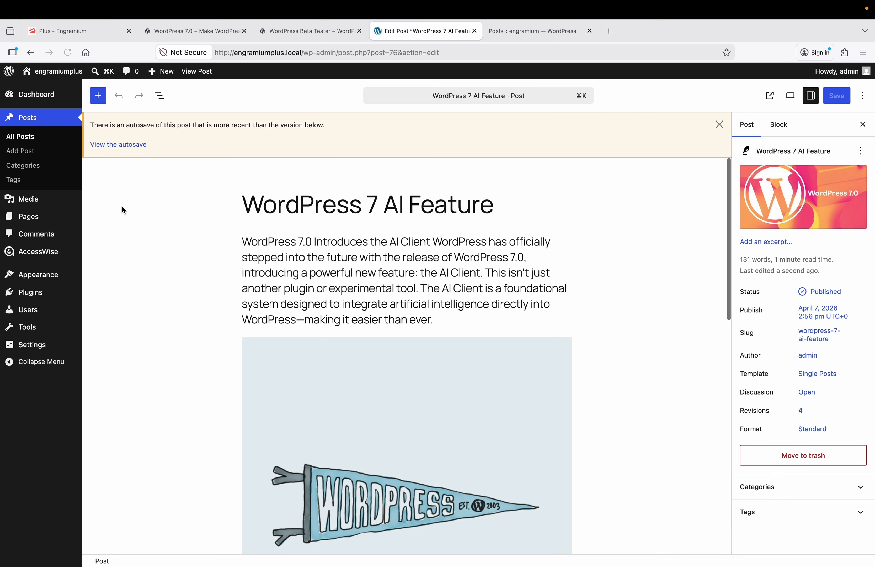
click(719, 125)
double_click(439, 243)
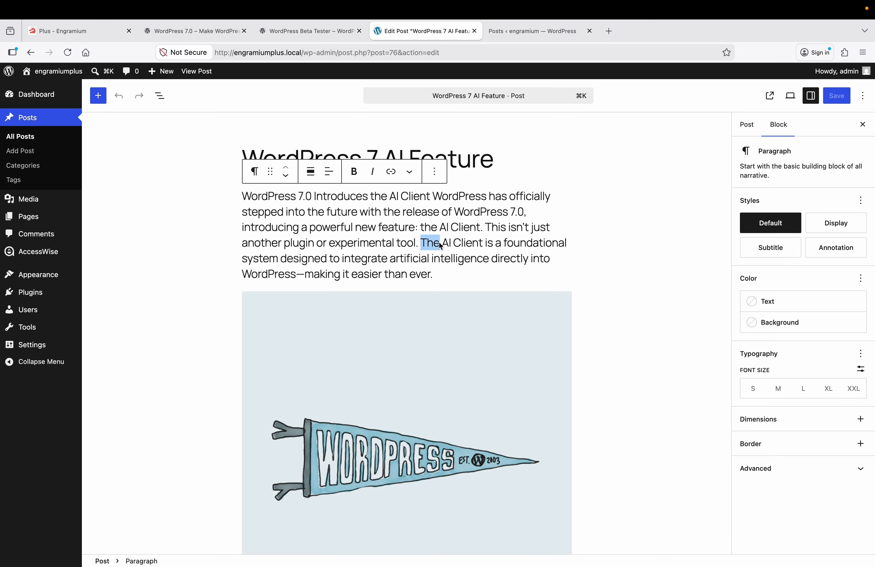
click(359, 174)
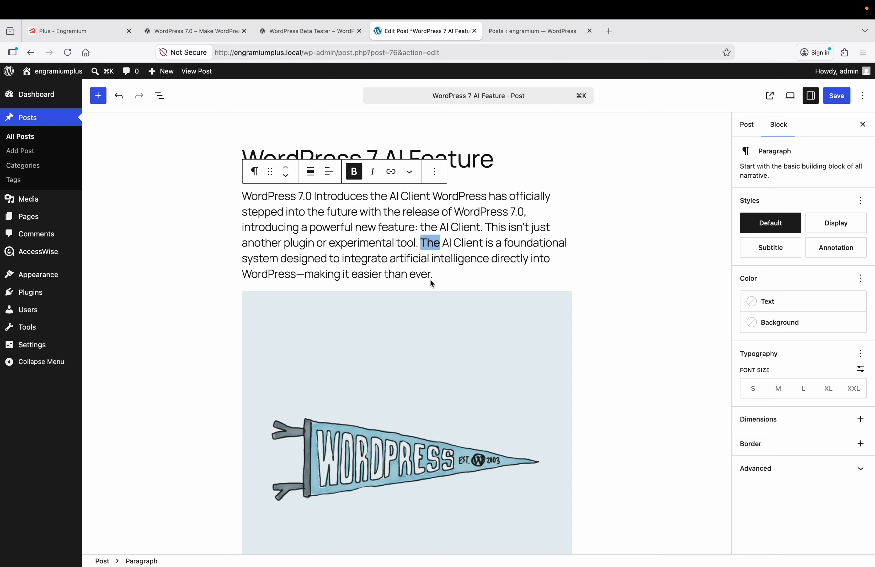
Bring up the note form for the first paragraph with "powerful" selected and cancel it without adding a note.
double_click(337, 231)
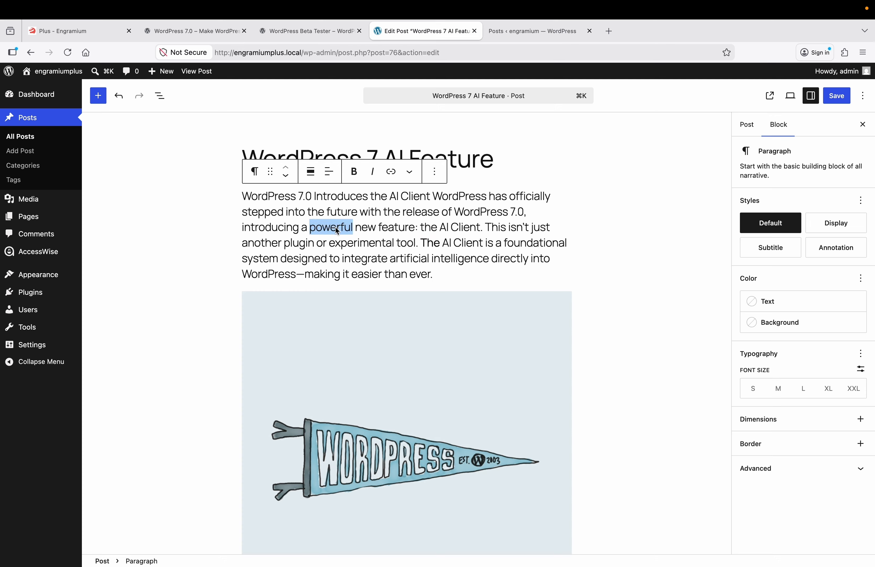
click(434, 172)
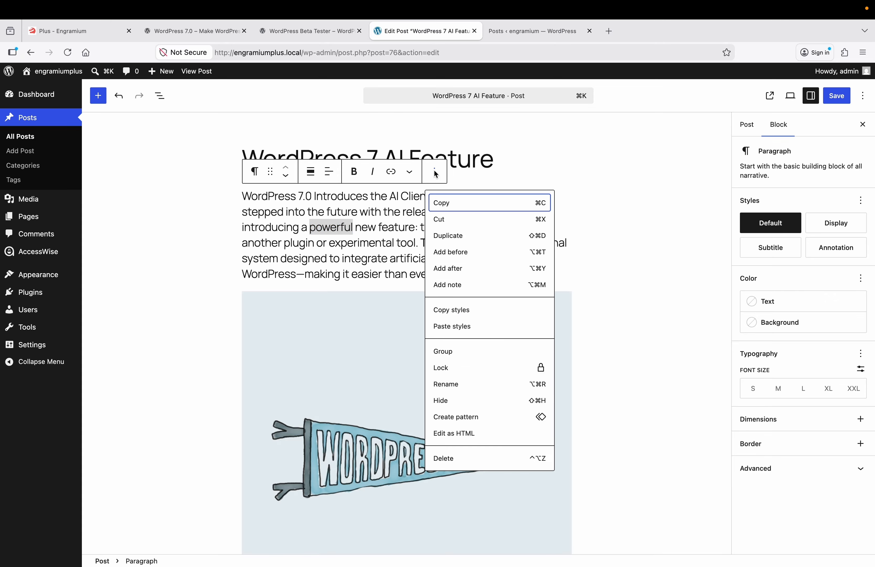
click(454, 284)
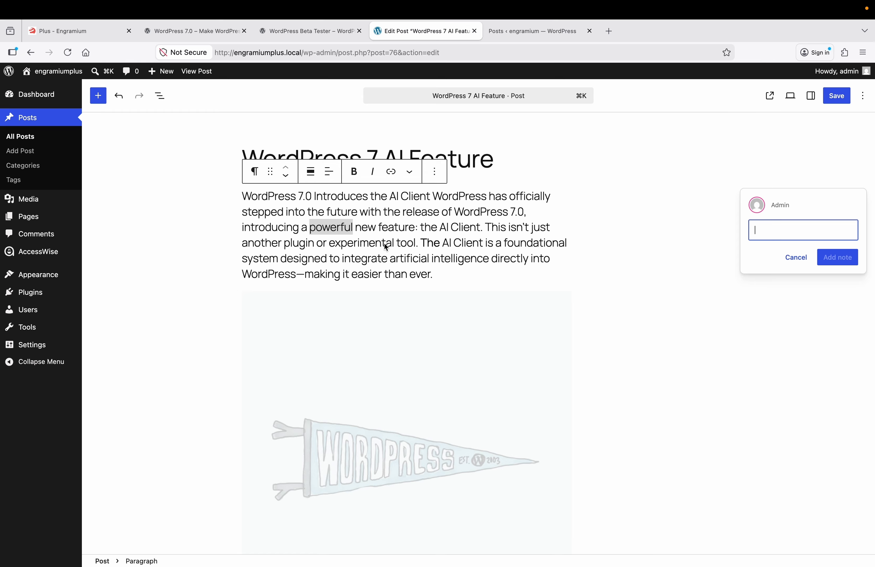
key(Escape)
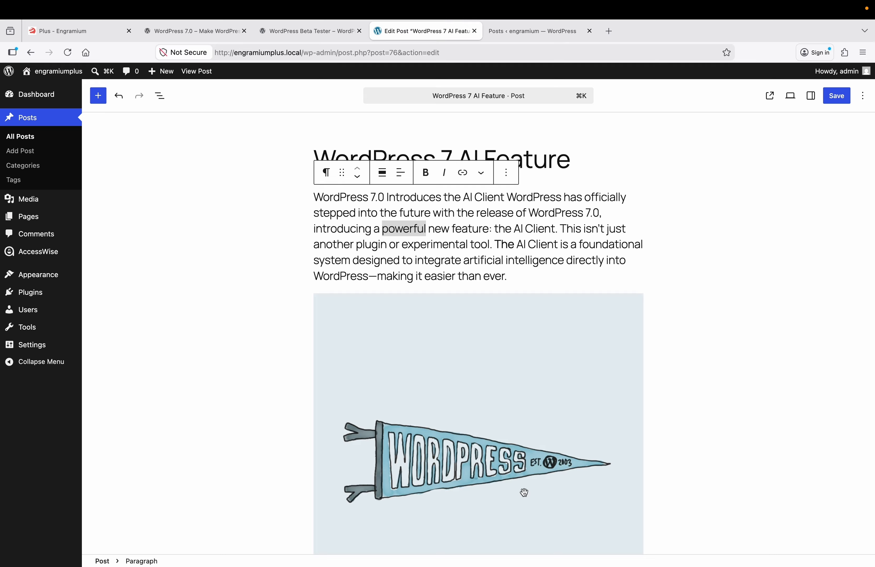
Leave the post without saving its edits and open the Connectors settings.
mouse_move(71, 344)
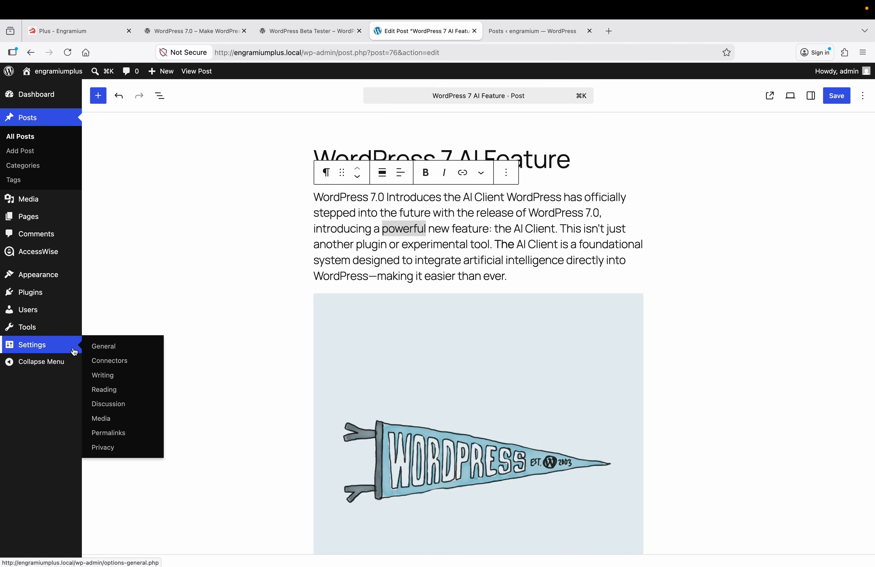
click(117, 361)
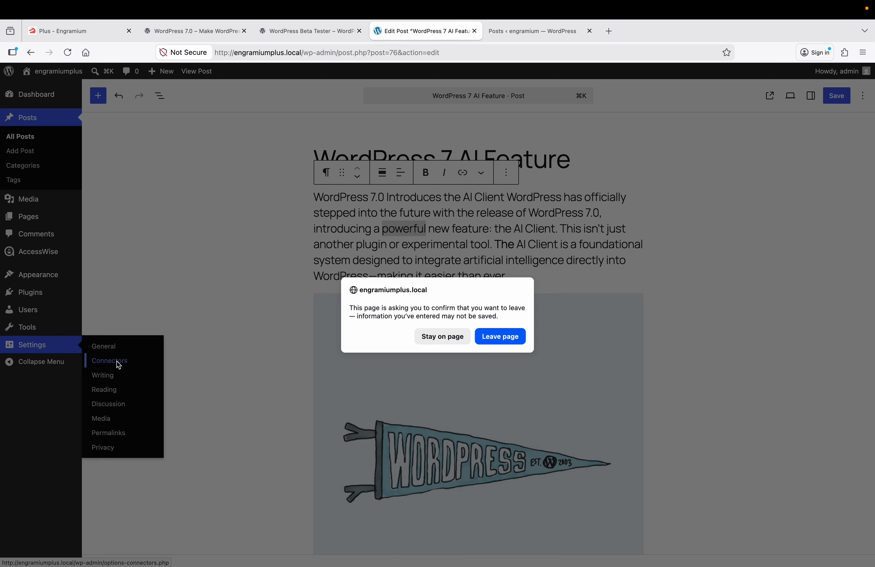
click(515, 342)
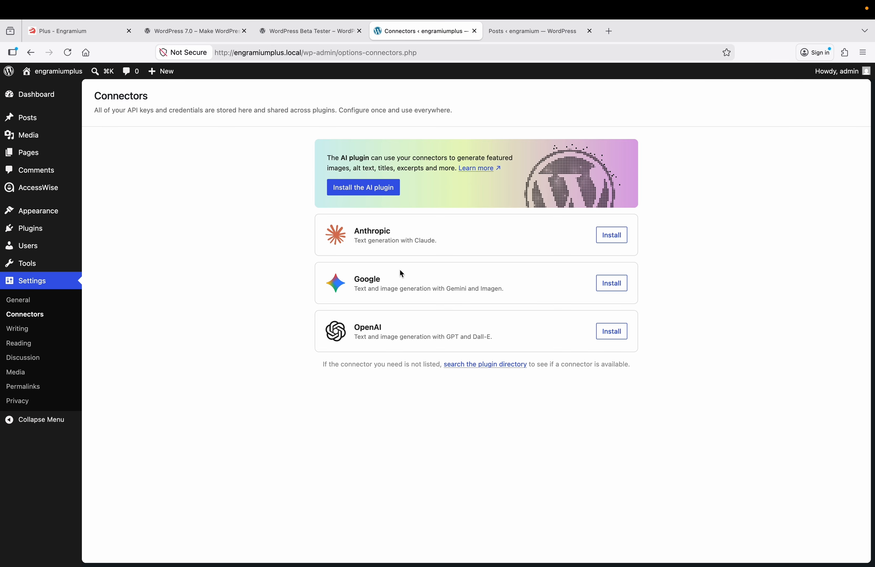
Install the Google connector and view its API key management page in Google AI Studio.
click(617, 287)
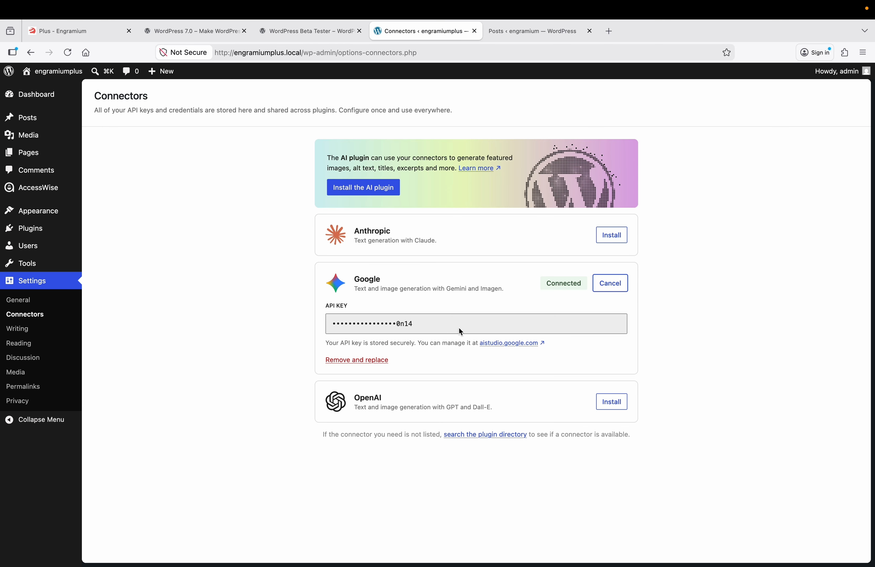
click(505, 346)
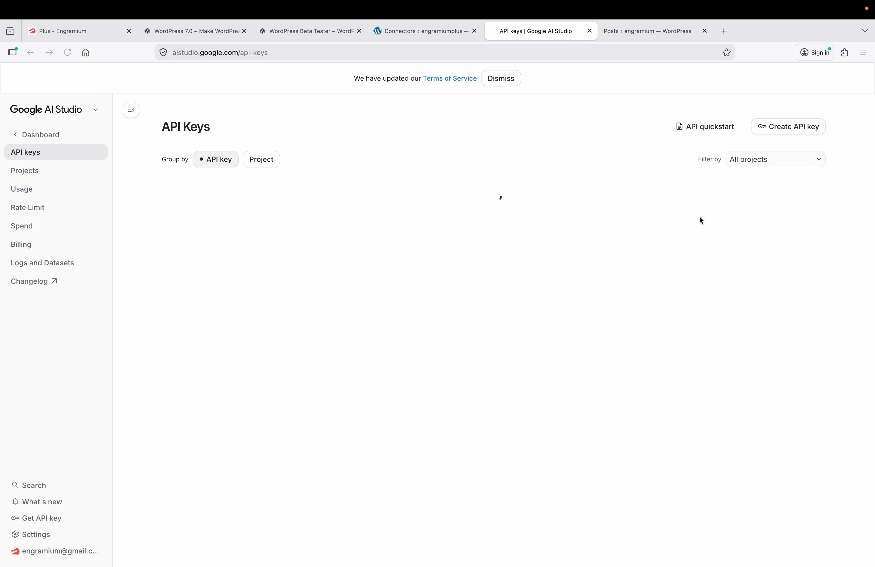
click(422, 31)
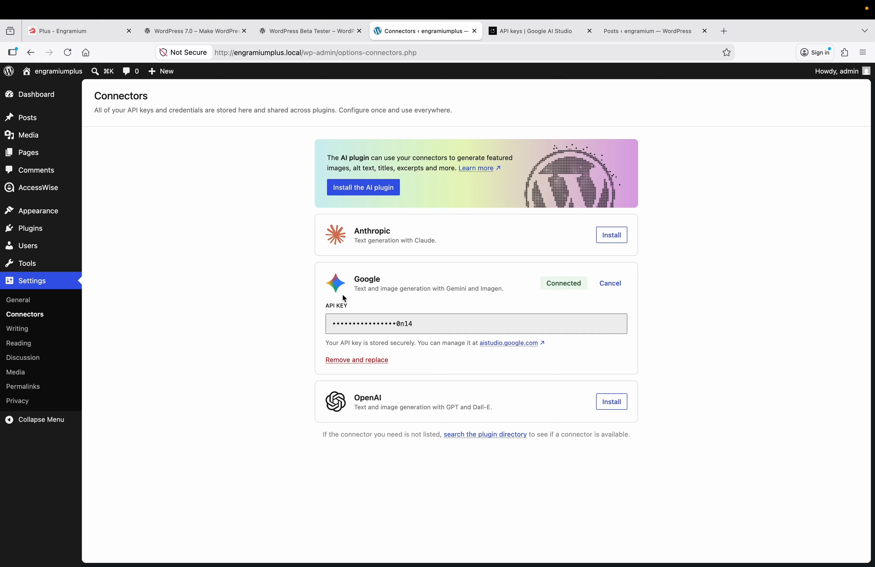
Install the AI plugin from the Connectors page and open its AI settings.
click(355, 193)
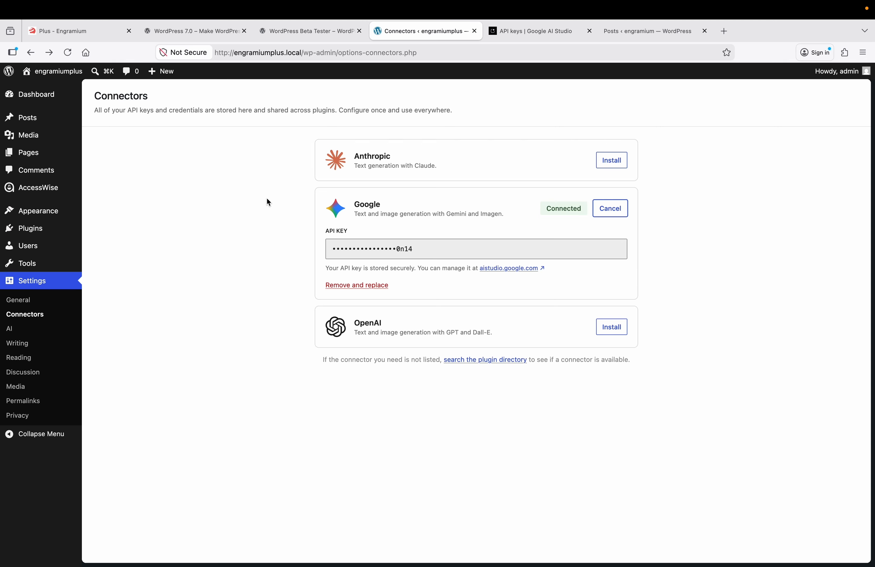
click(12, 330)
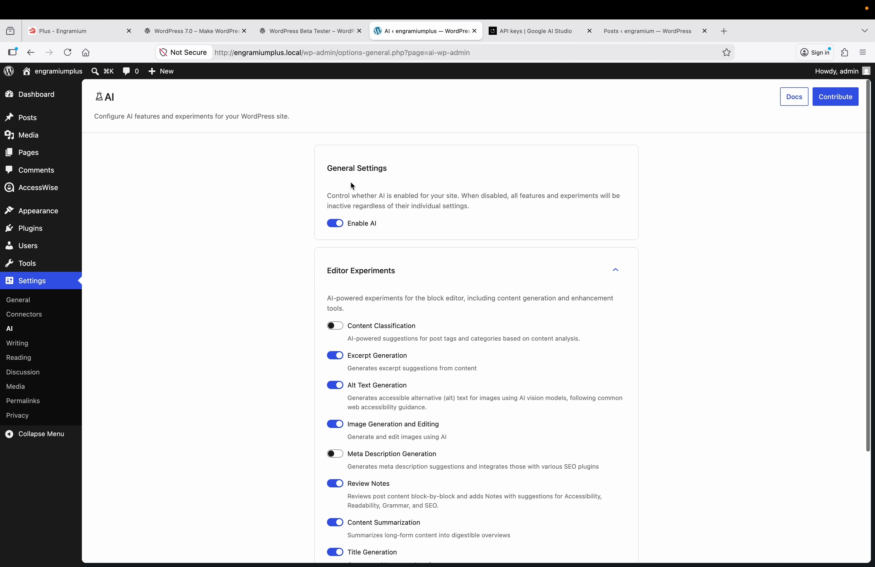
Review the AI plugin's editor and admin experiments and enable Meta Description Generation.
scroll(288, 254, down, 5)
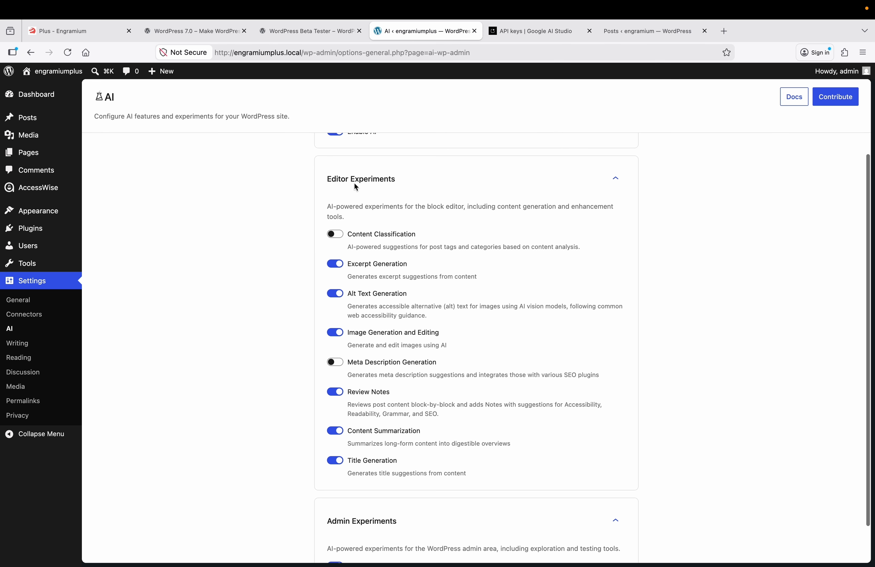
scroll(287, 246, down, 2)
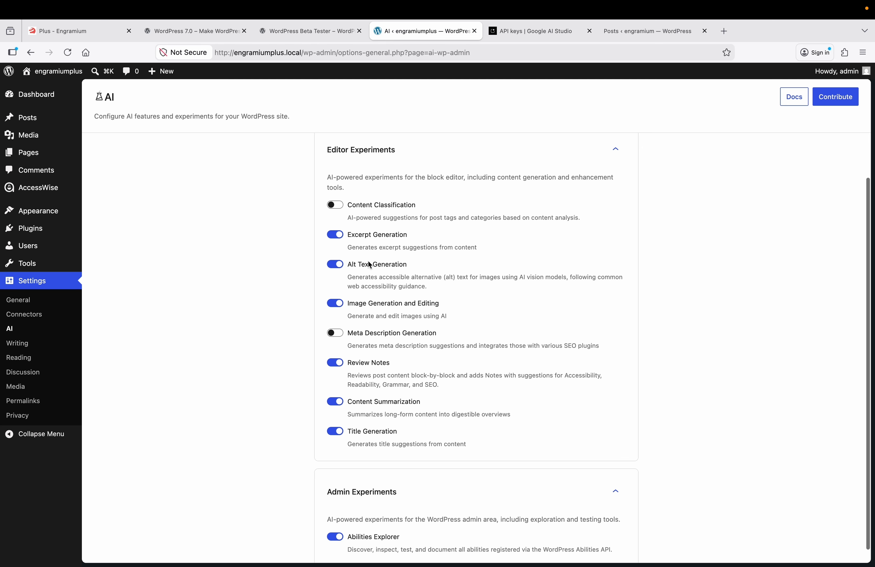
scroll(396, 284, down, 1)
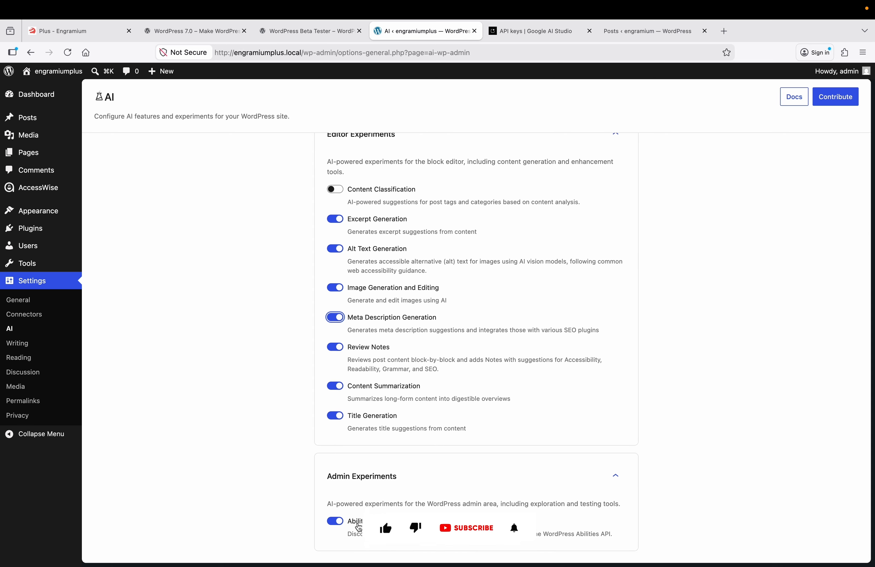
scroll(593, 380, up, 4)
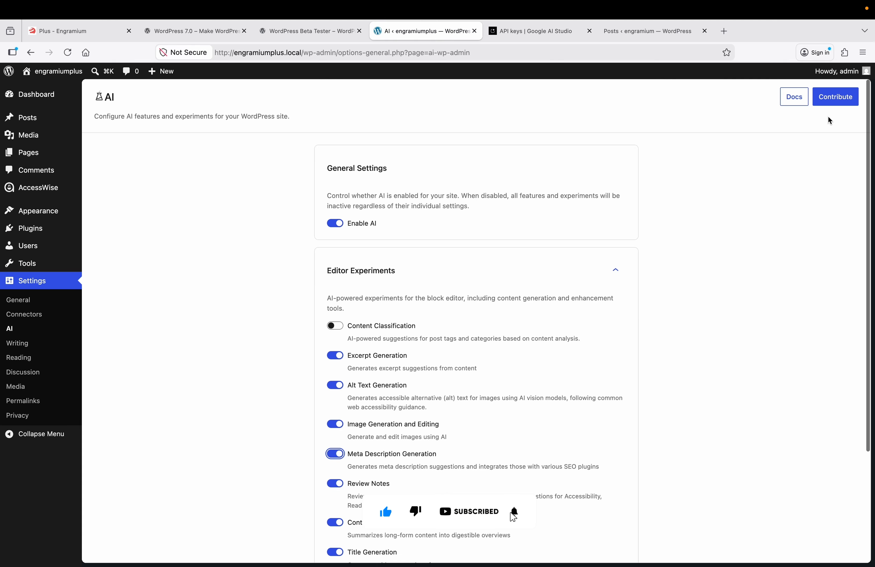
Join the "WordPress 7 AI Feature" post and bring up its title's re-generate option, with the autosave notice dismissed.
mouse_move(59, 118)
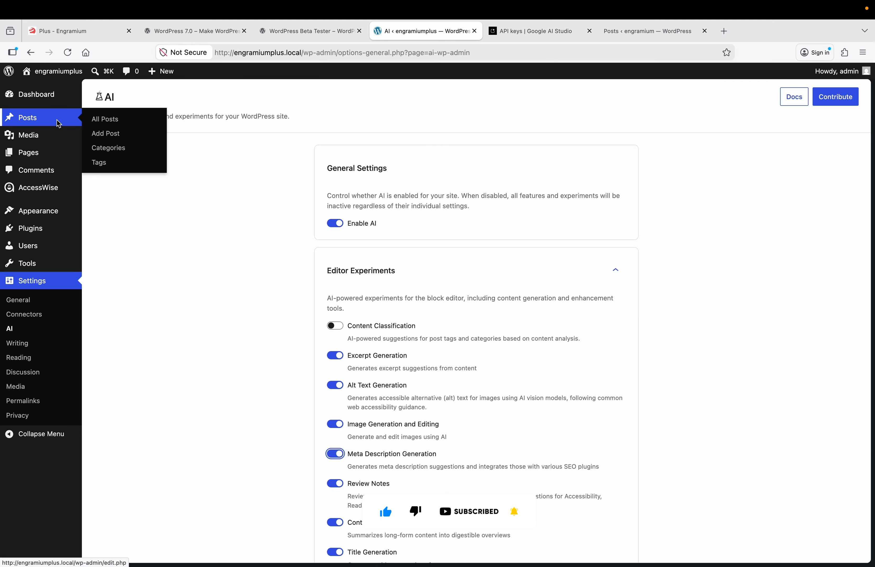
click(97, 118)
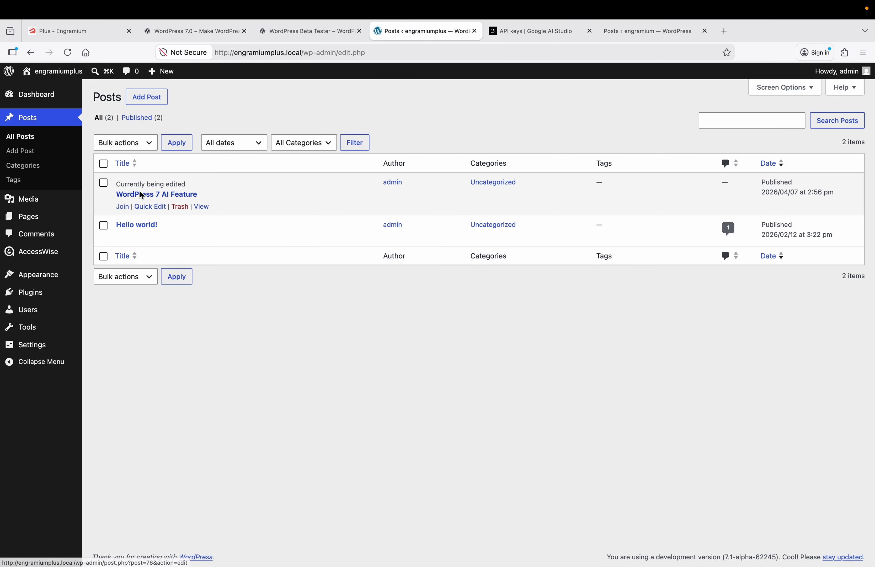
mouse_move(126, 210)
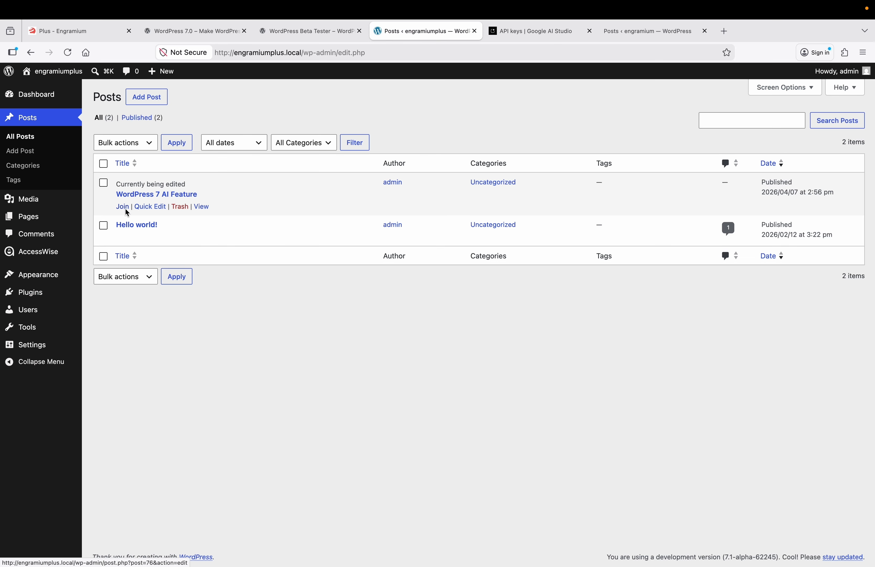
click(126, 207)
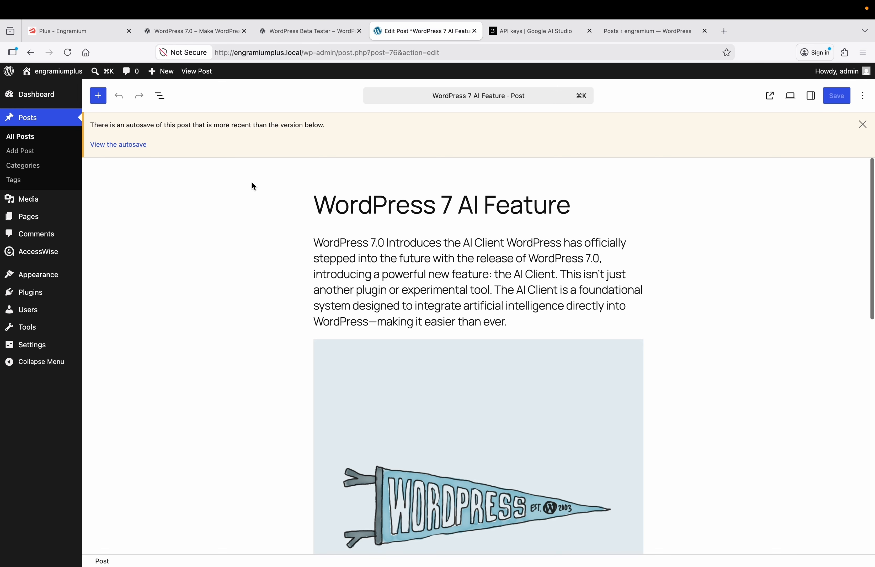
click(371, 206)
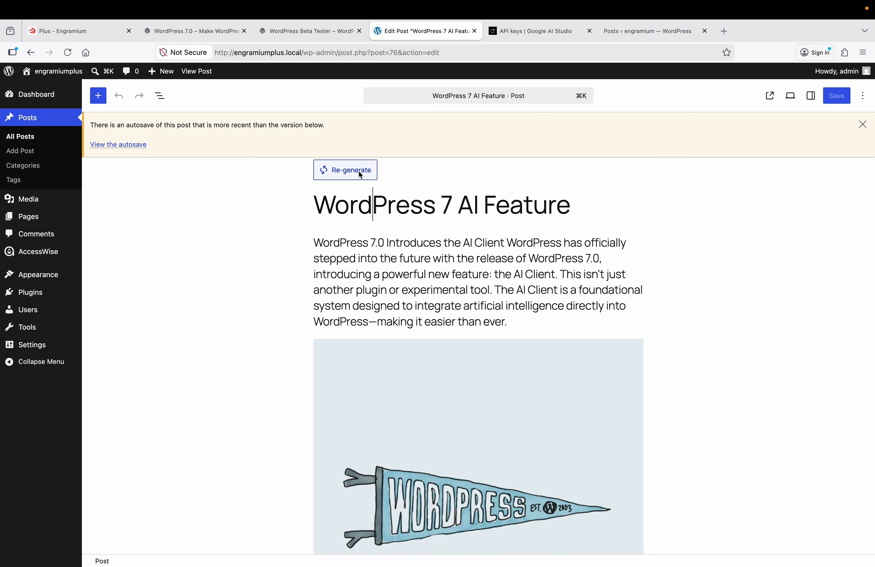
click(864, 126)
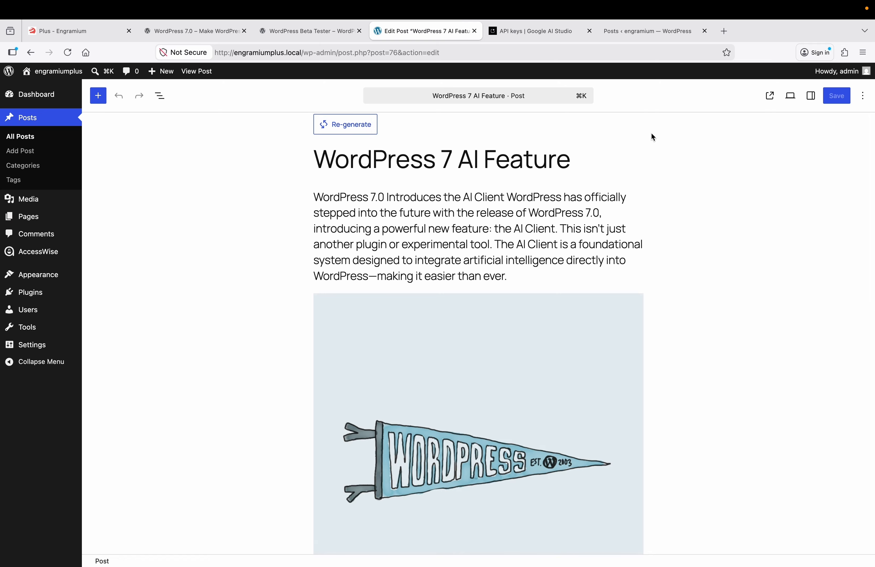
Show the post's settings with its excerpt form and examine the AI options for featured image, excerpt, review notes and summary.
click(812, 97)
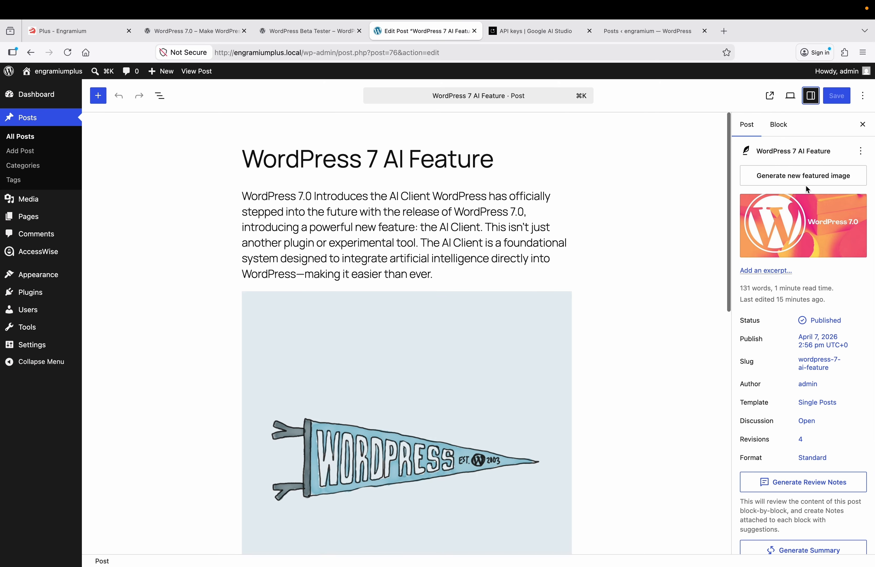
mouse_move(808, 236)
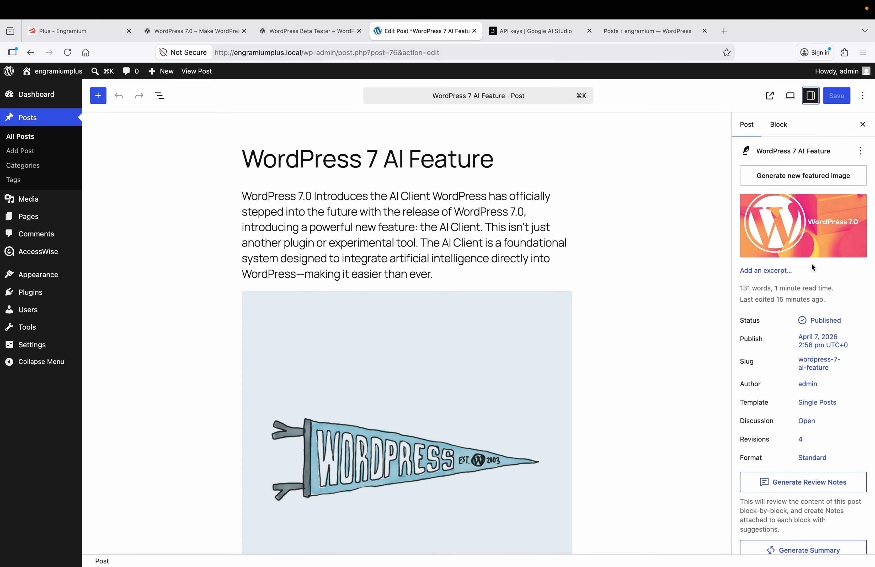
click(771, 273)
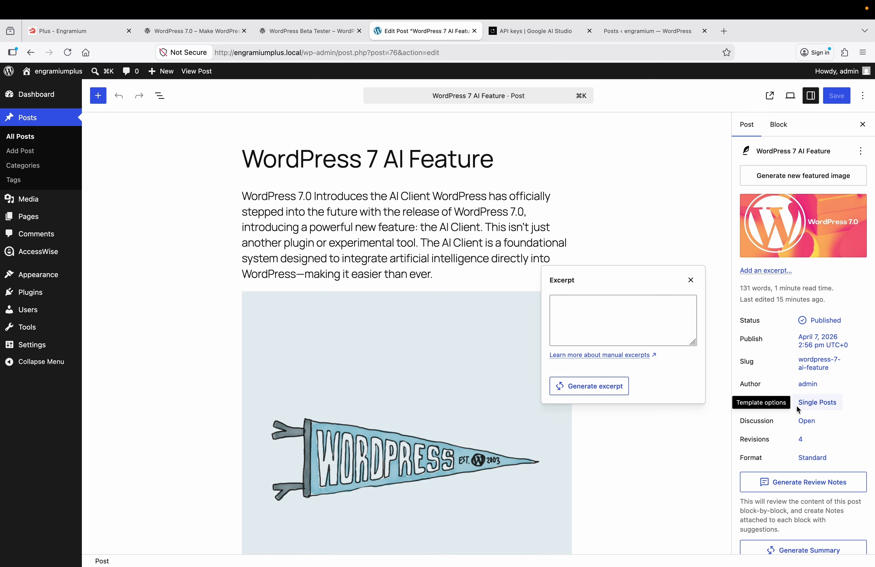
scroll(798, 409, down, 3)
scroll(798, 410, down, 2)
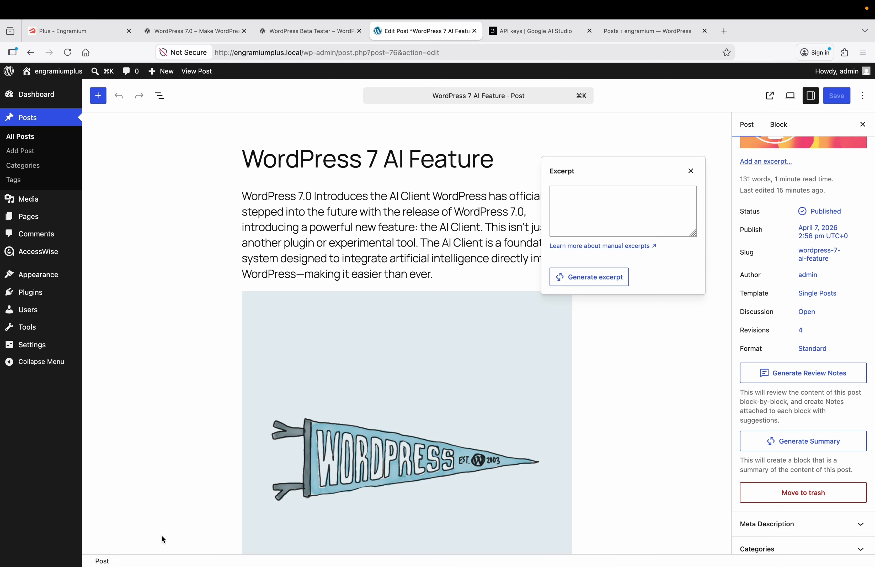
Browse the Abilities Explorer and view the details of the Alt Text Generation ability, then return to the list.
mouse_move(47, 331)
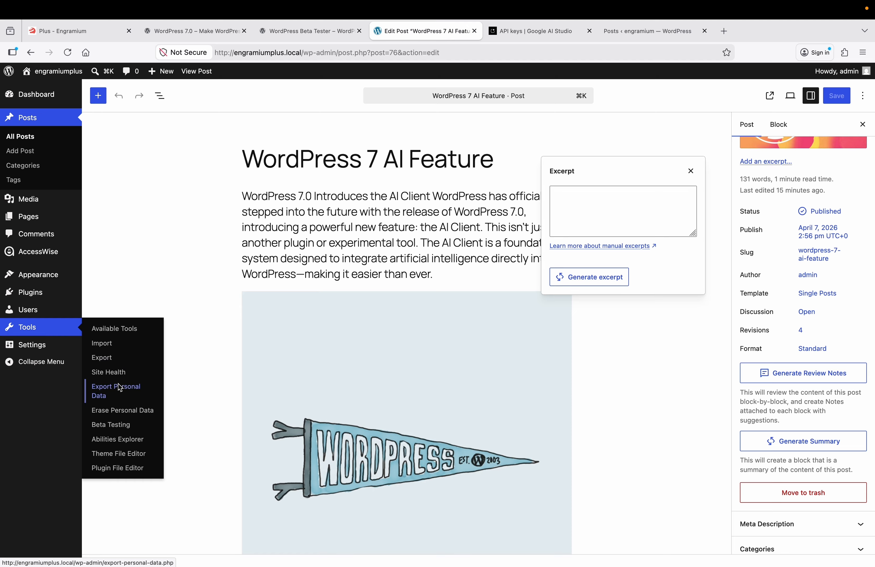
click(119, 439)
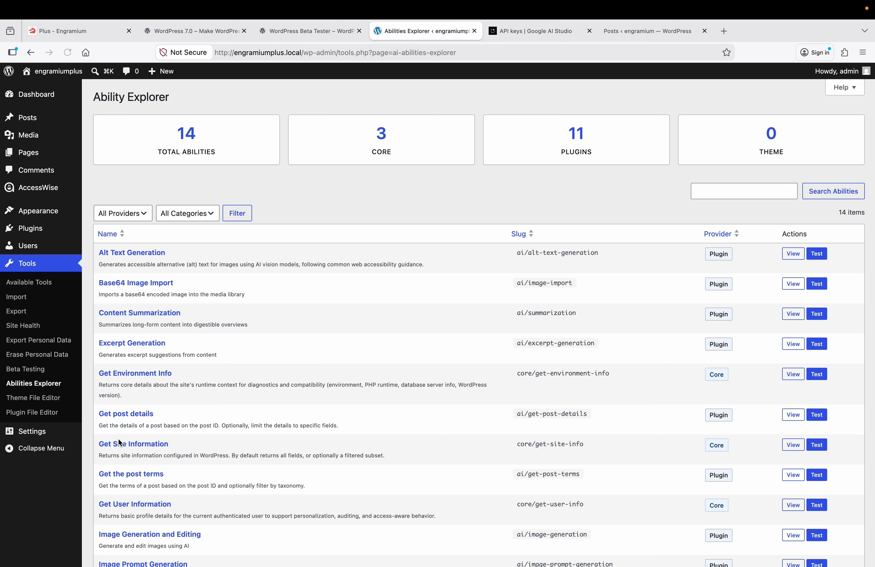
scroll(161, 365, down, 5)
scroll(161, 365, up, 6)
click(794, 254)
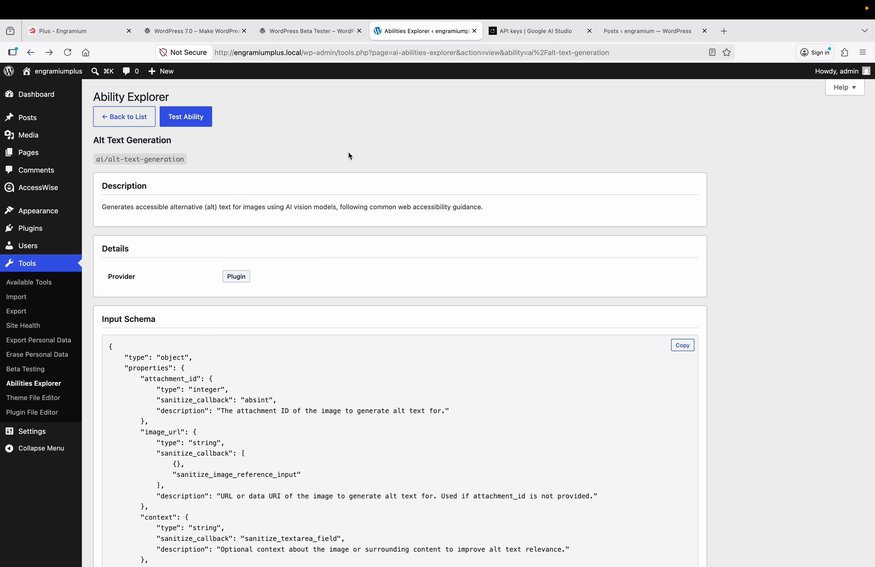
click(130, 115)
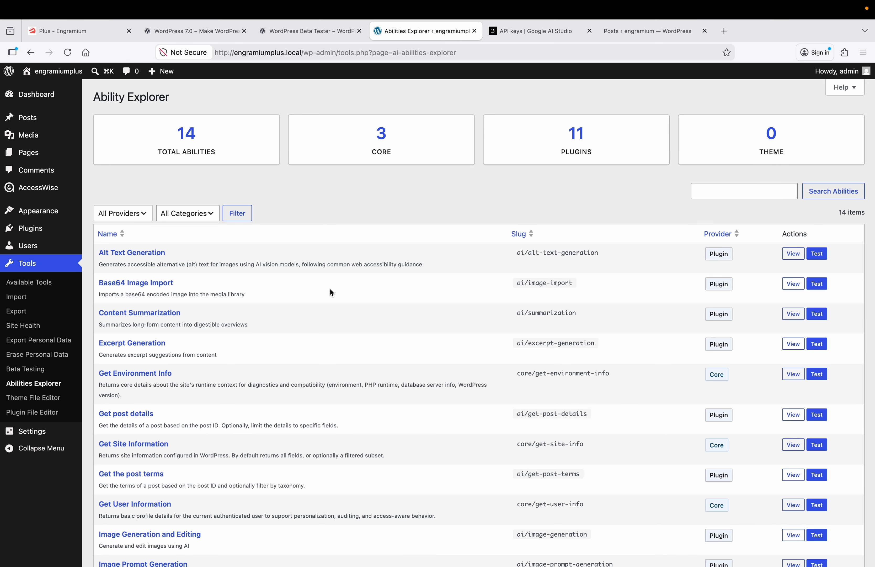
View the site's comments and the list of all pages.
click(50, 167)
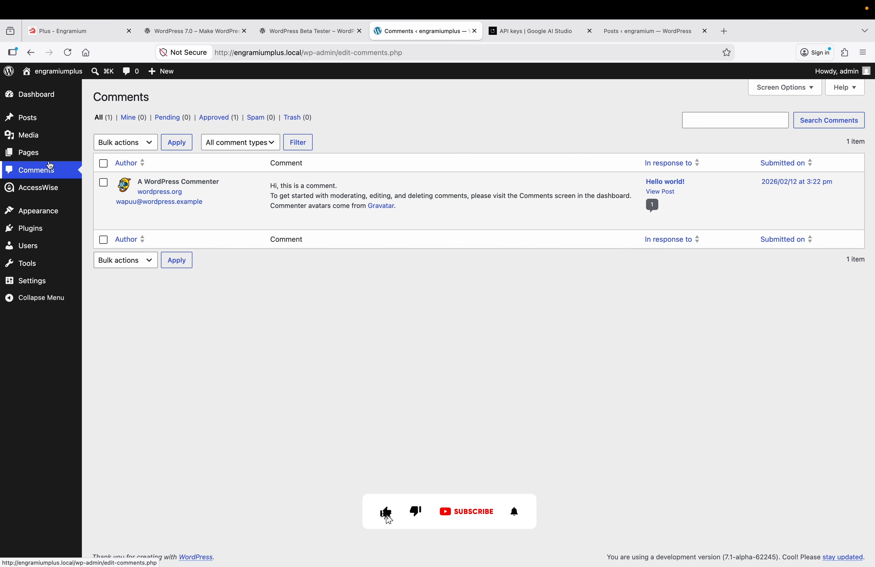
click(52, 161)
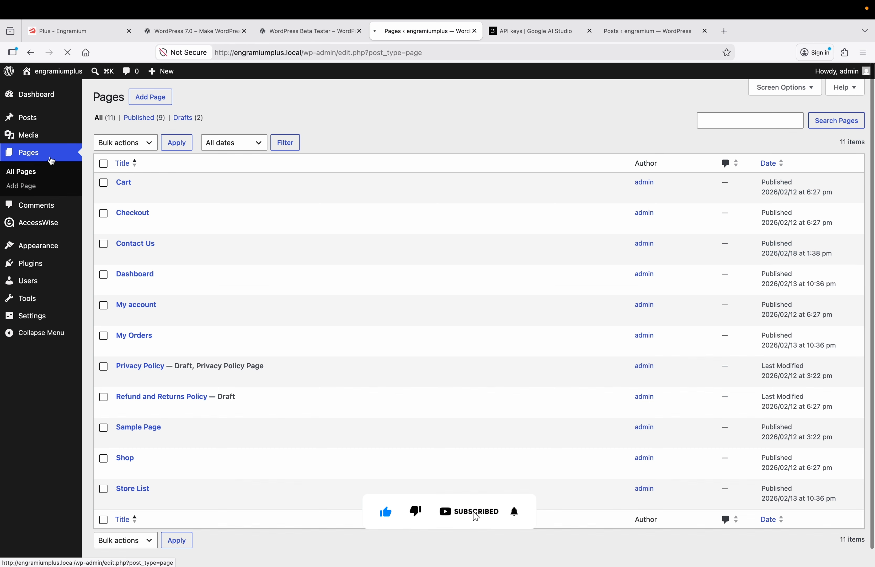
mouse_move(159, 200)
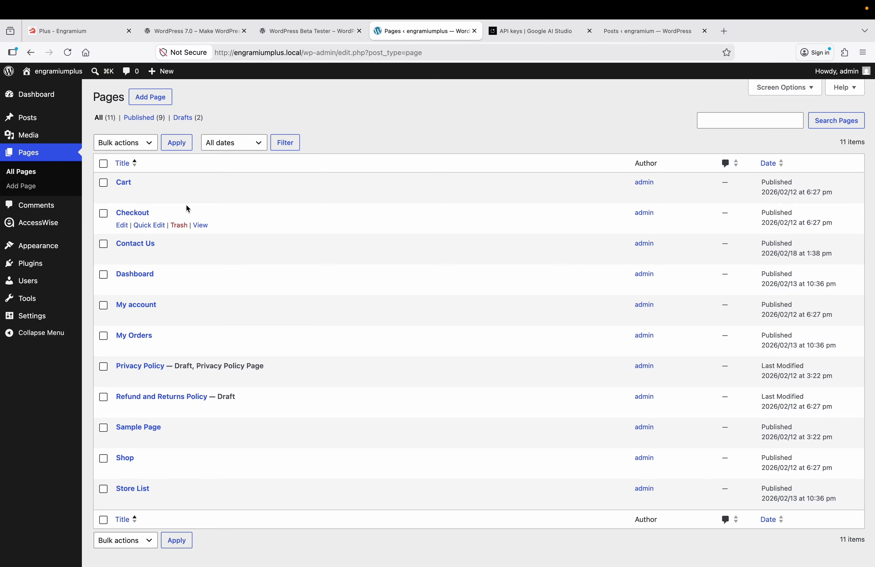
View the site's general settings and reopen the AI settings page.
click(58, 326)
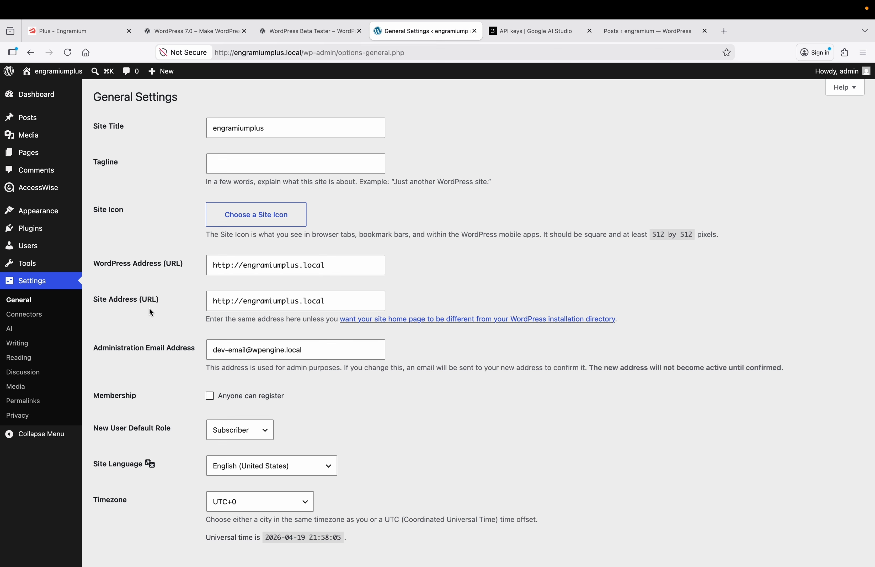
mouse_move(58, 253)
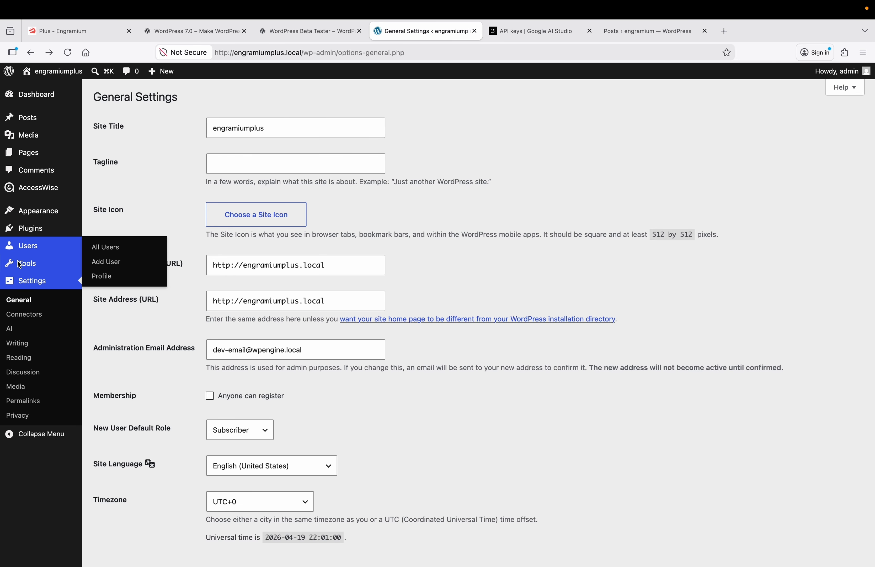
click(55, 329)
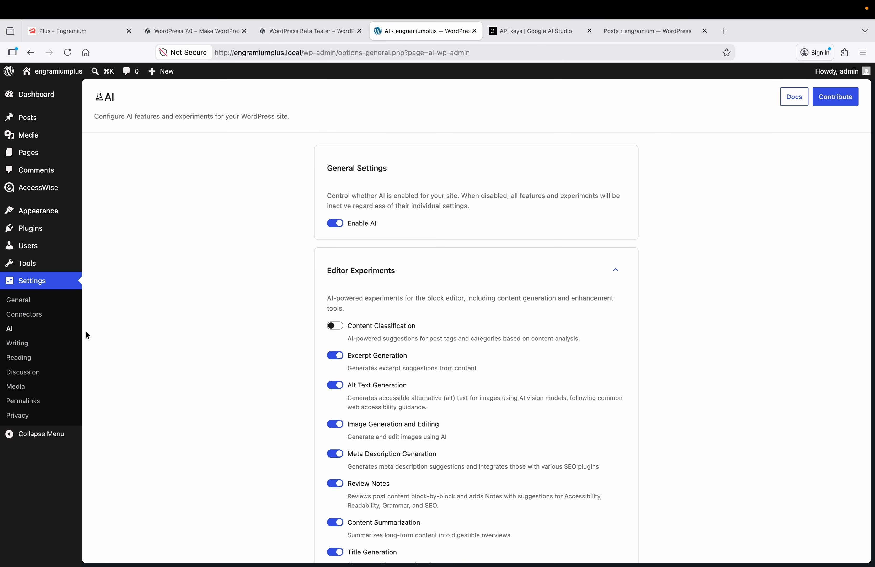